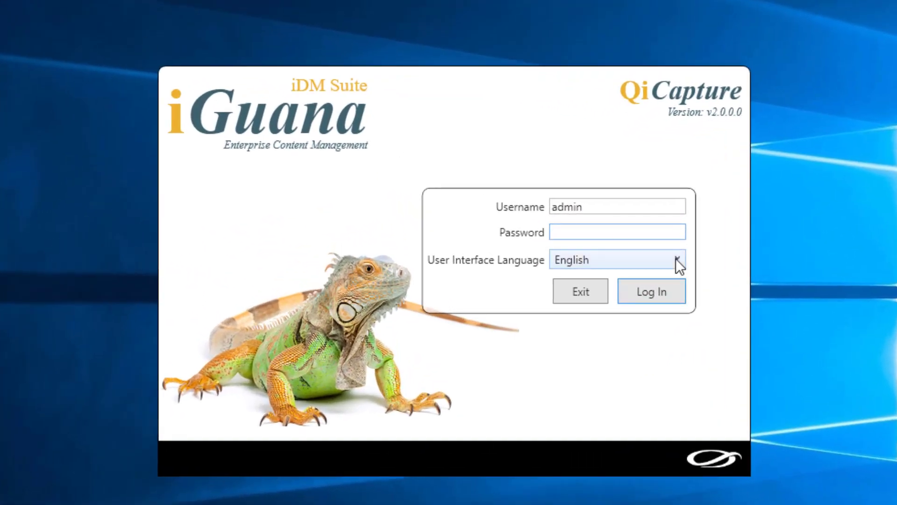
Log in with English kept as the interface language, entering the username and account password
click(678, 262)
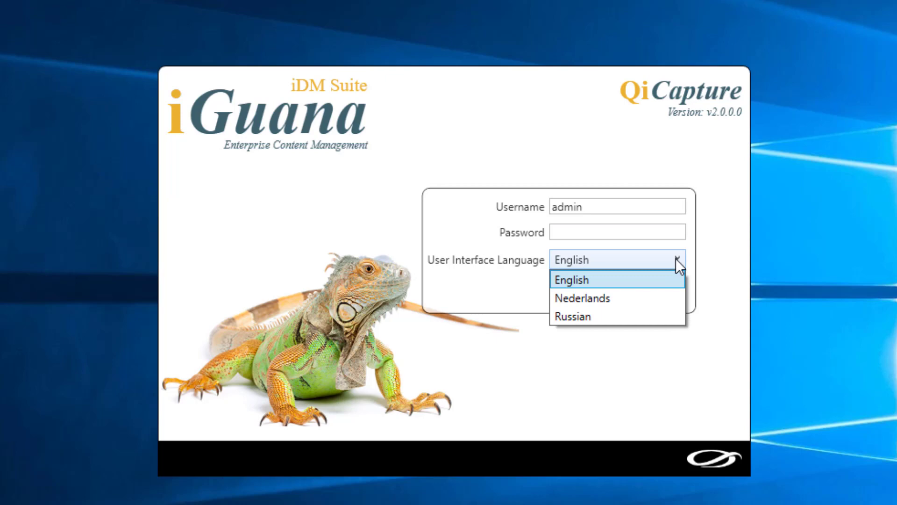
click(676, 260)
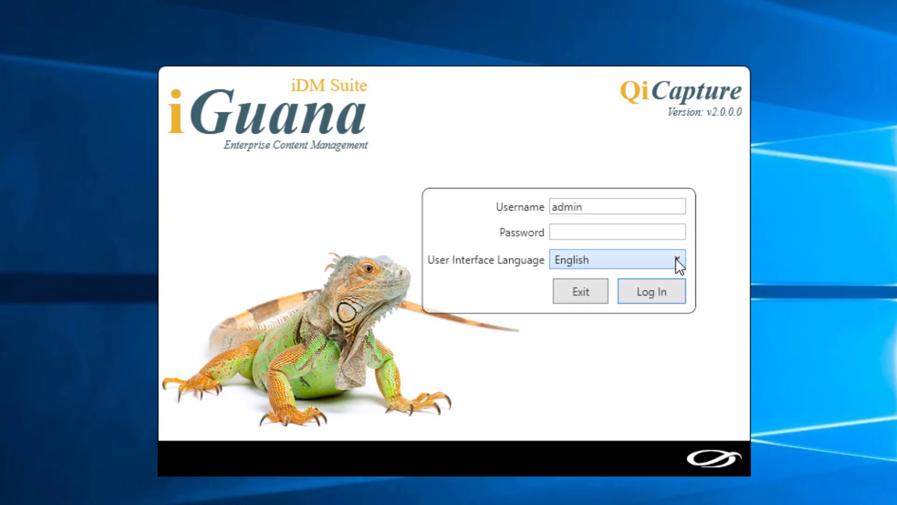
double_click(589, 207)
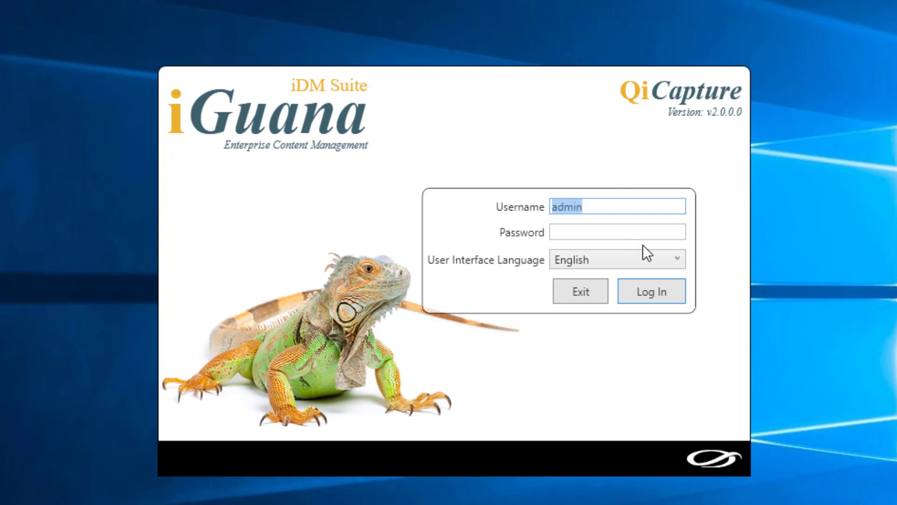
click(571, 231)
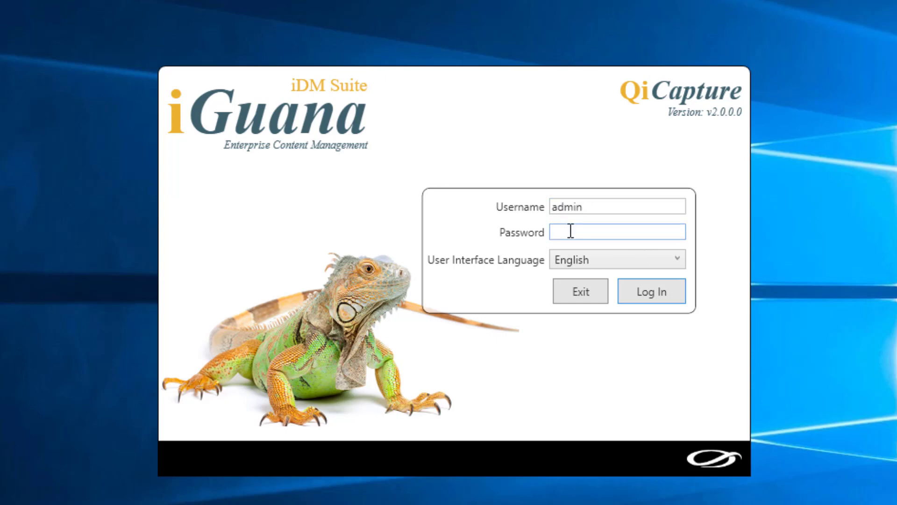
text(1234)
key(Return)
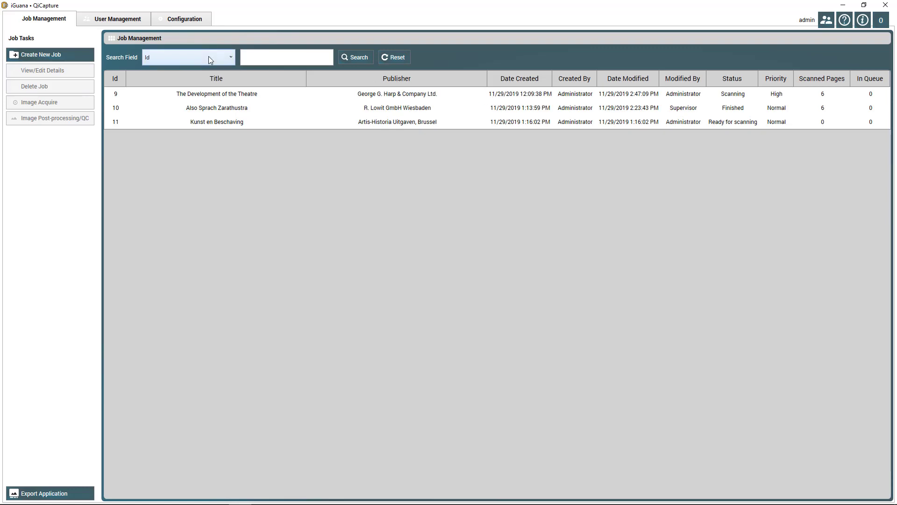
click(232, 58)
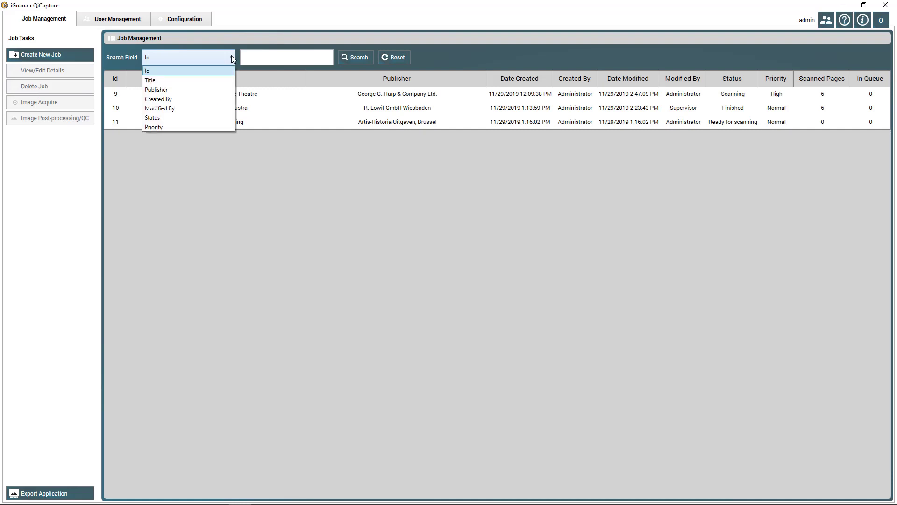
click(181, 123)
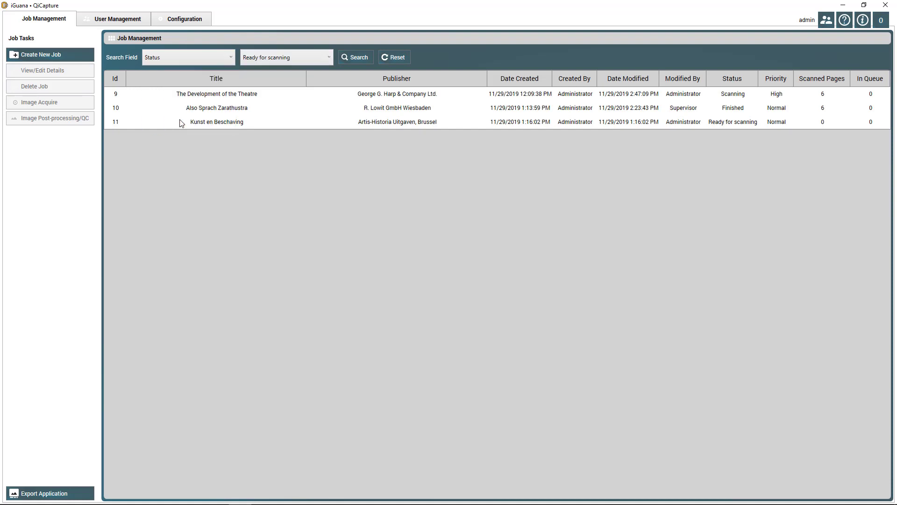
click(329, 57)
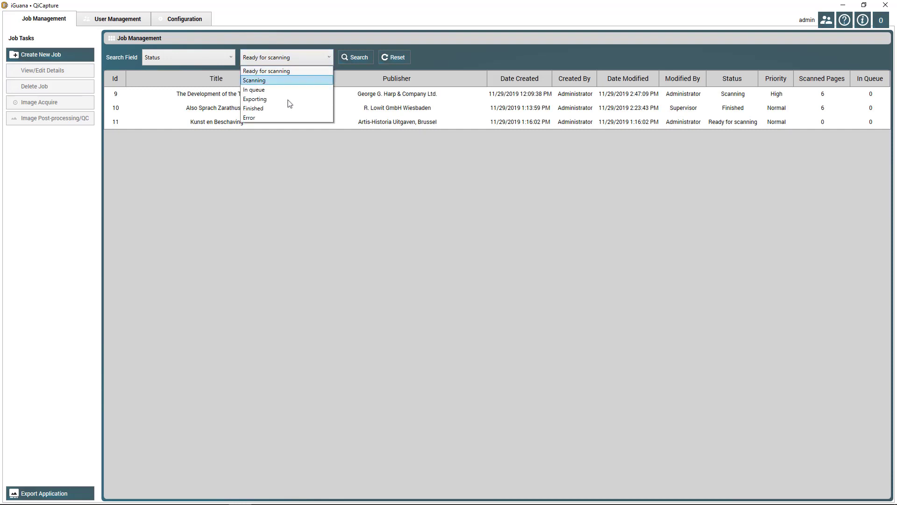
click(282, 109)
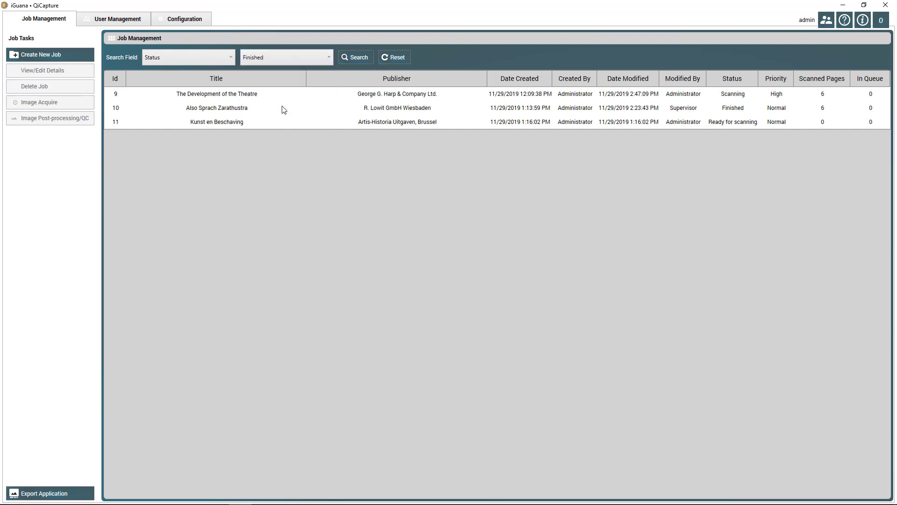
click(330, 57)
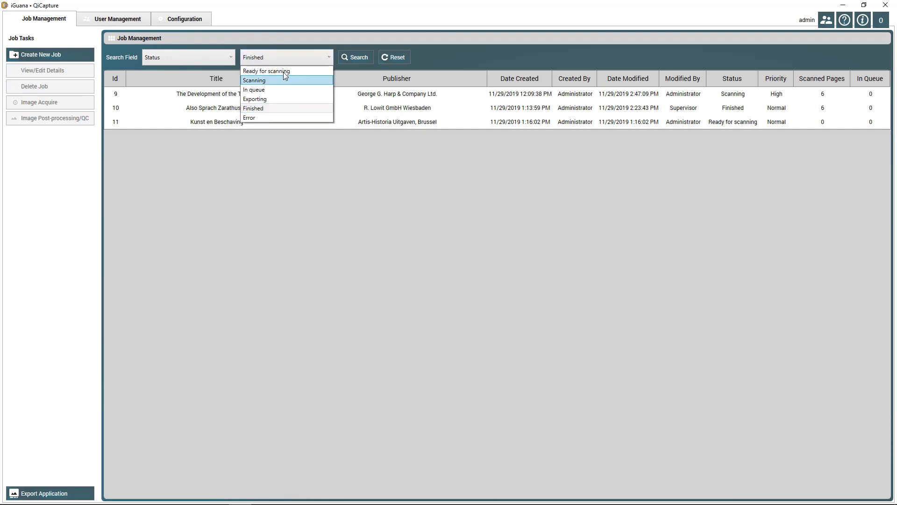
click(286, 71)
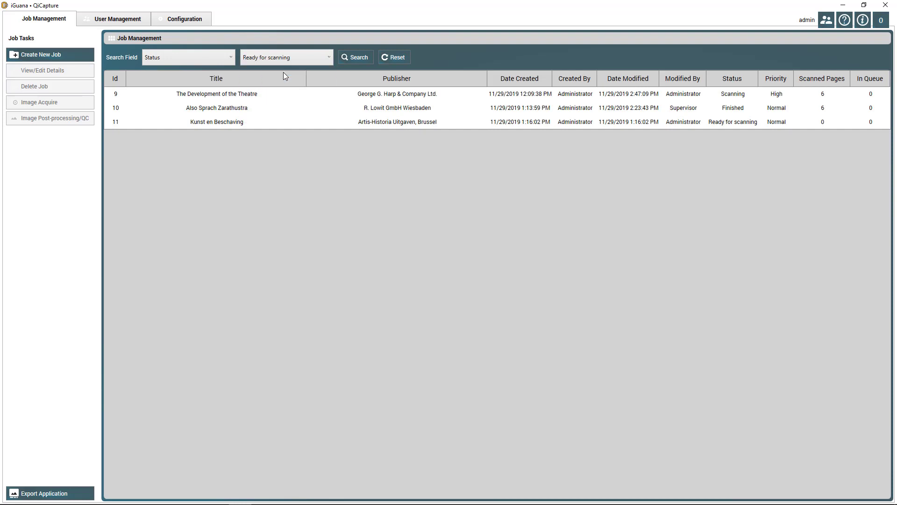
click(363, 60)
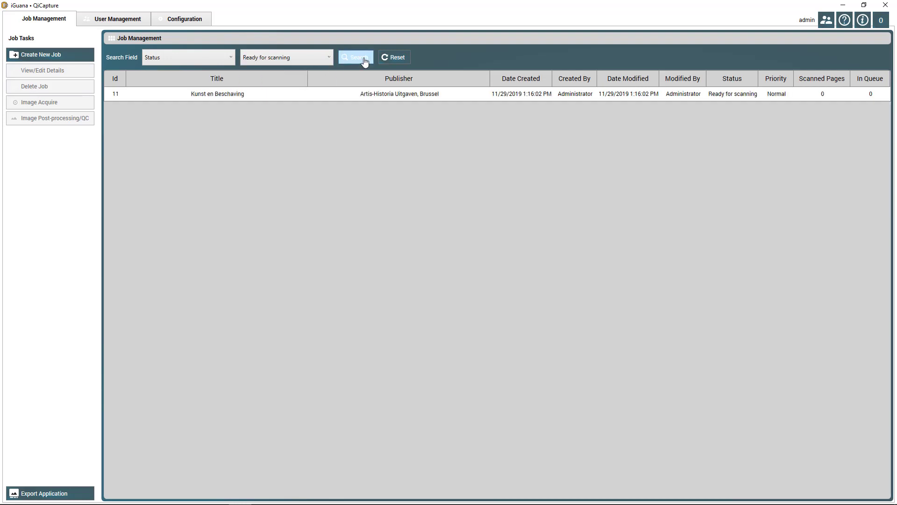
click(230, 60)
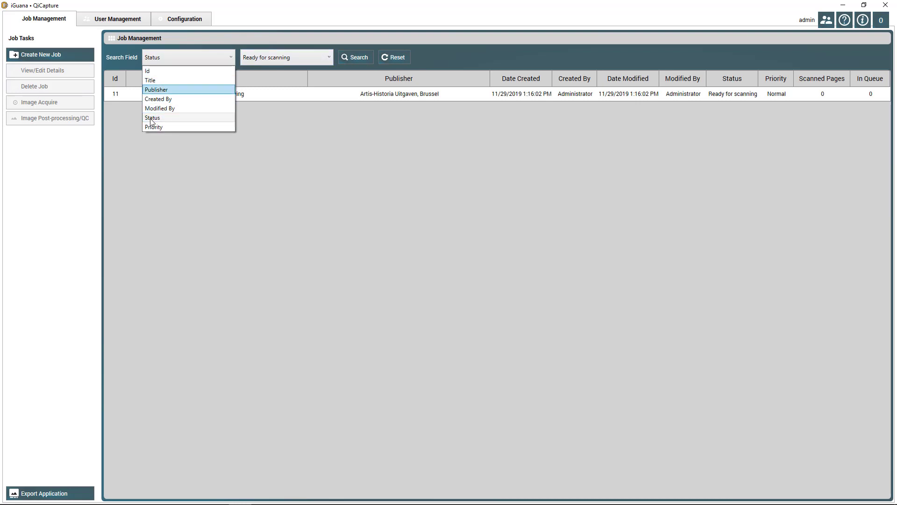
key(Down)
key(Down)
key(Down)
key(Down)
key(Up)
key(Up)
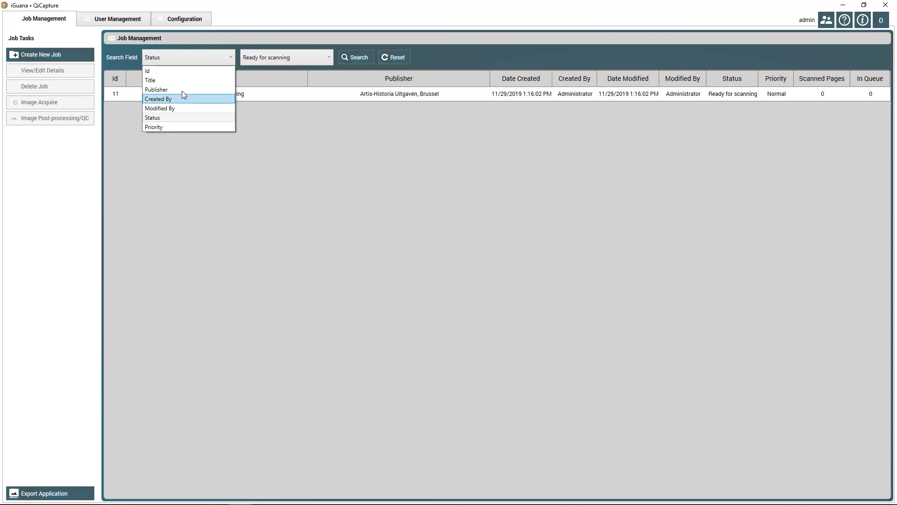
key(Up)
key(Up)
key(Up)
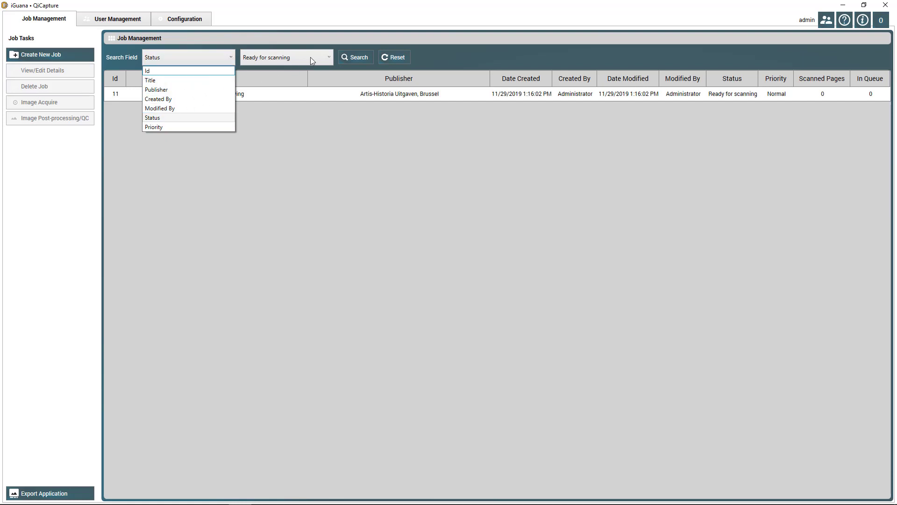
click(184, 70)
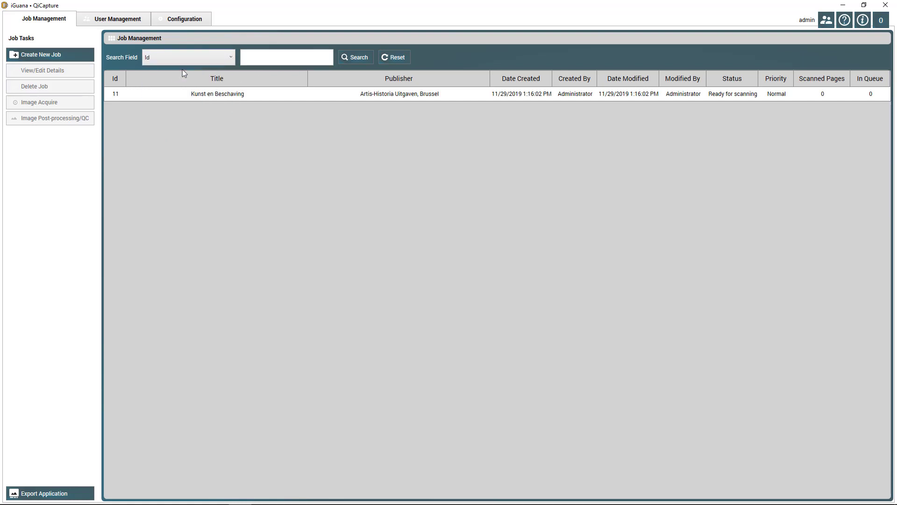
click(360, 58)
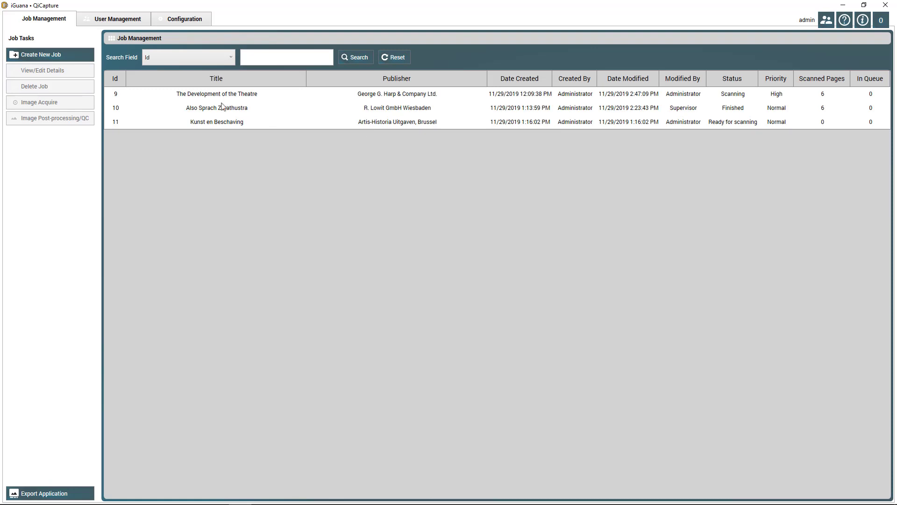
Create a new job titled 'Job demo' with publisher and author 'demo'
click(48, 57)
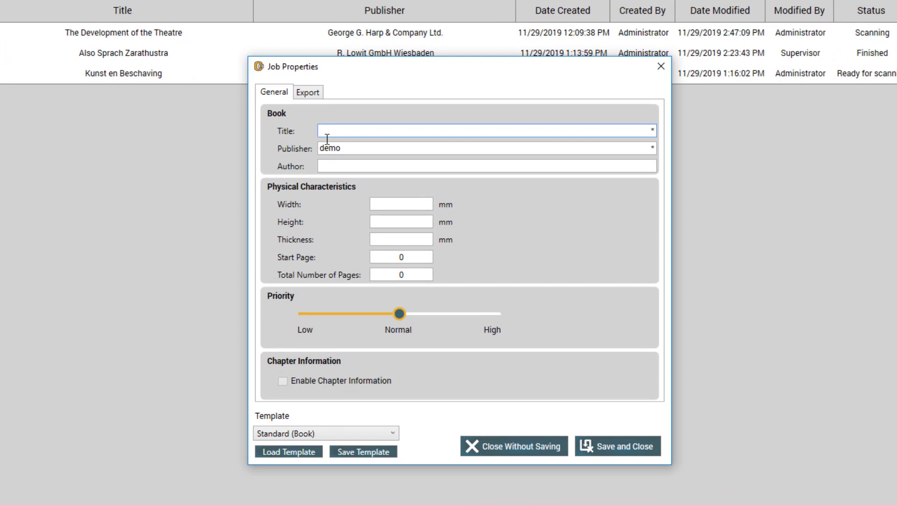
text(Job demo)
double_click(356, 150)
text(de)
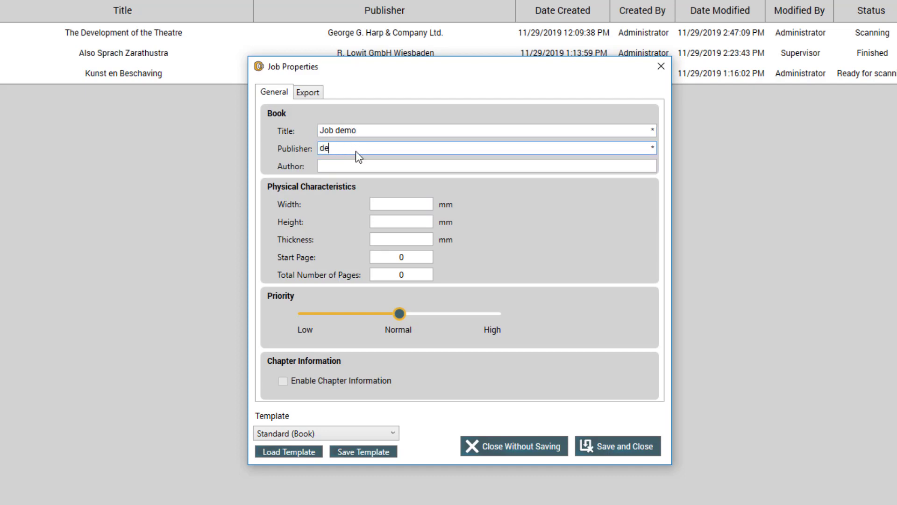
click(330, 165)
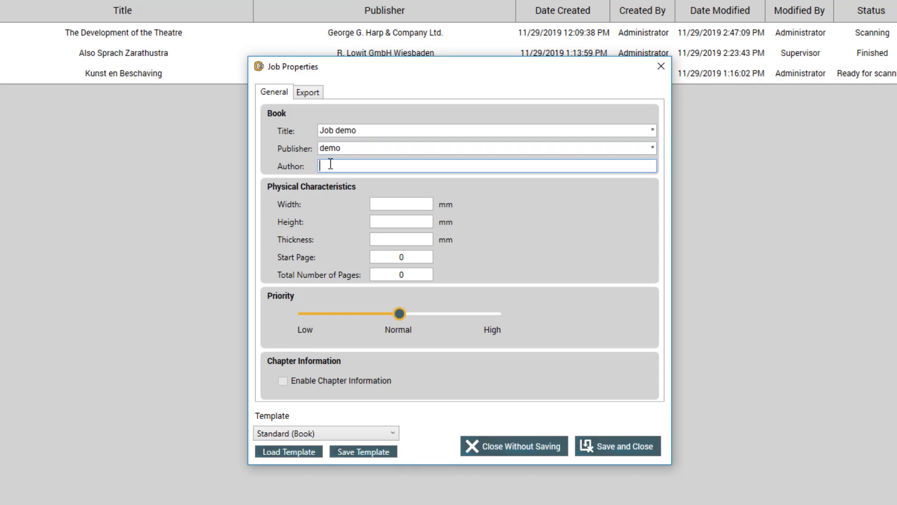
text(demo)
Leave the job priority at Normal after trying High, and show the Export settings
drag(400, 315, 465, 324)
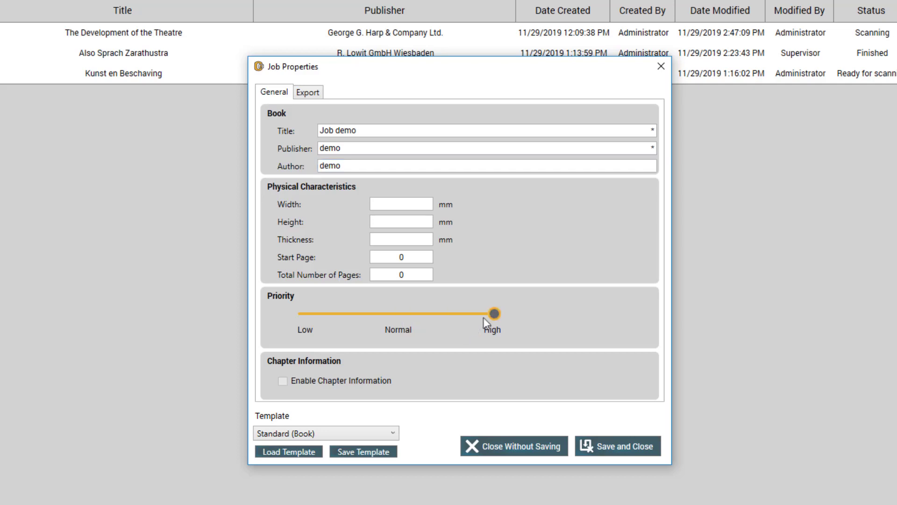
click(445, 311)
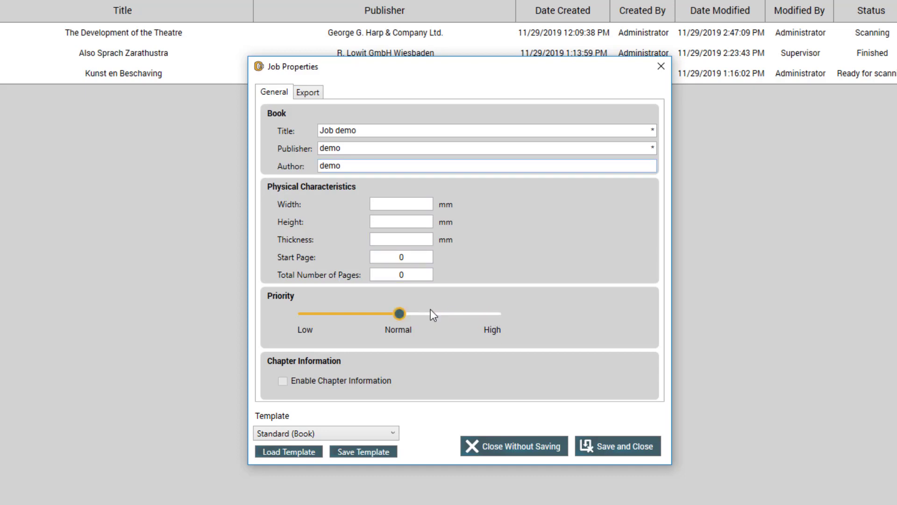
click(313, 94)
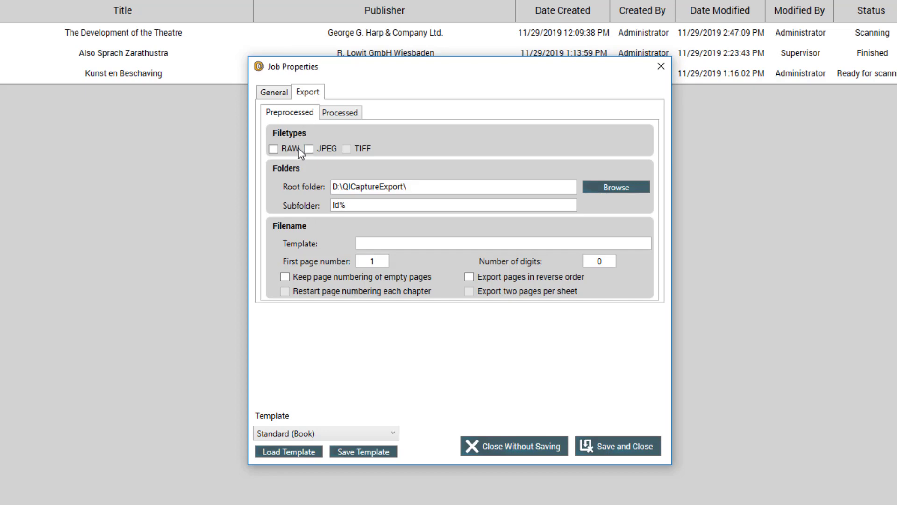
Set processed exports to uncompressed TIFF plus regular JPEG, dropping Group4 TIFF
click(343, 113)
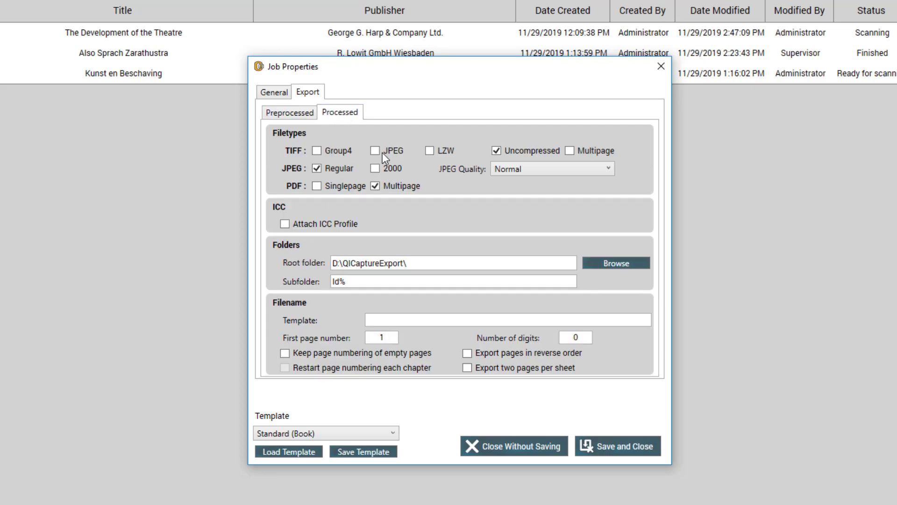
click(317, 151)
click(498, 152)
click(498, 152)
click(317, 169)
Name processed files with template 'prefix_', 3 digits, first page number 10
click(386, 321)
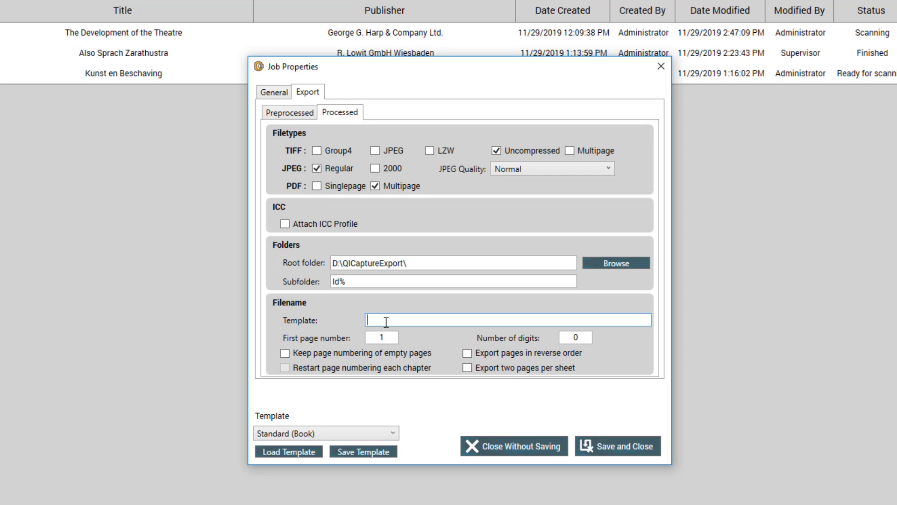
text(prefix_)
drag(578, 336, 563, 335)
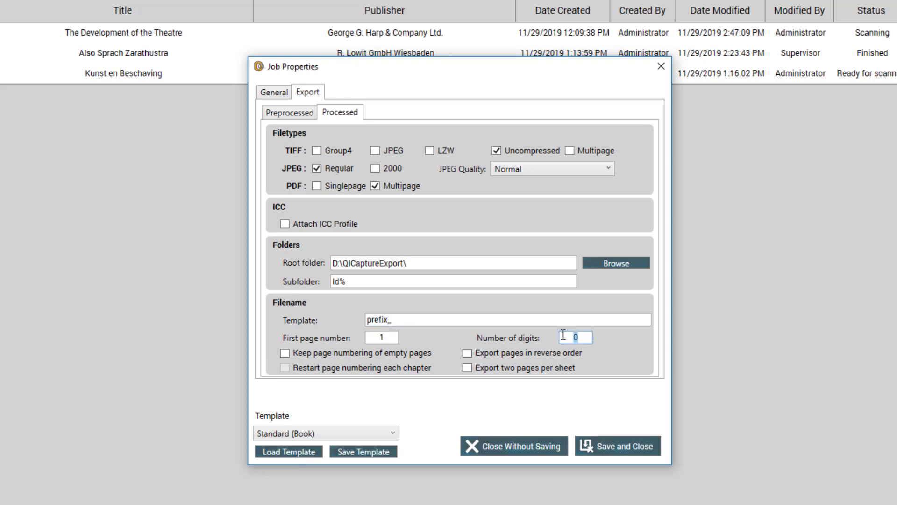
text(3)
drag(394, 337, 378, 336)
text(10)
Save the current settings as a job template named 'My template'
click(379, 455)
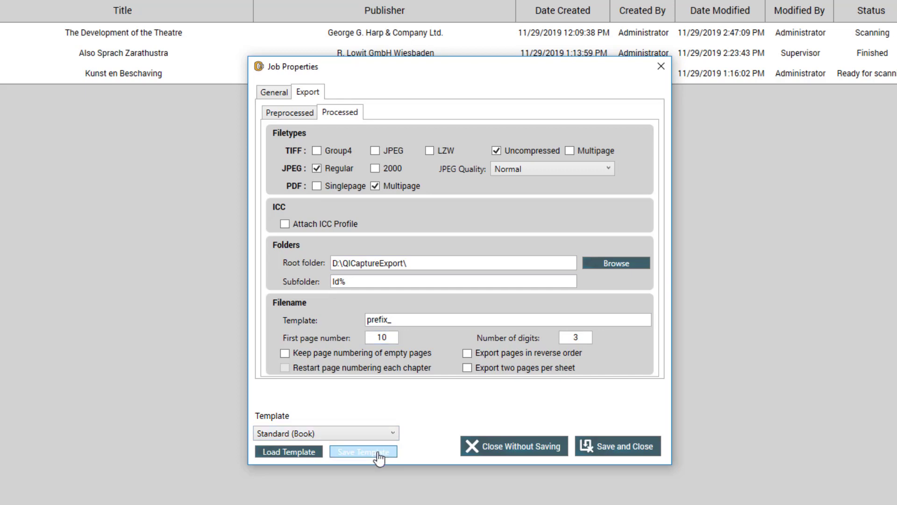
click(440, 263)
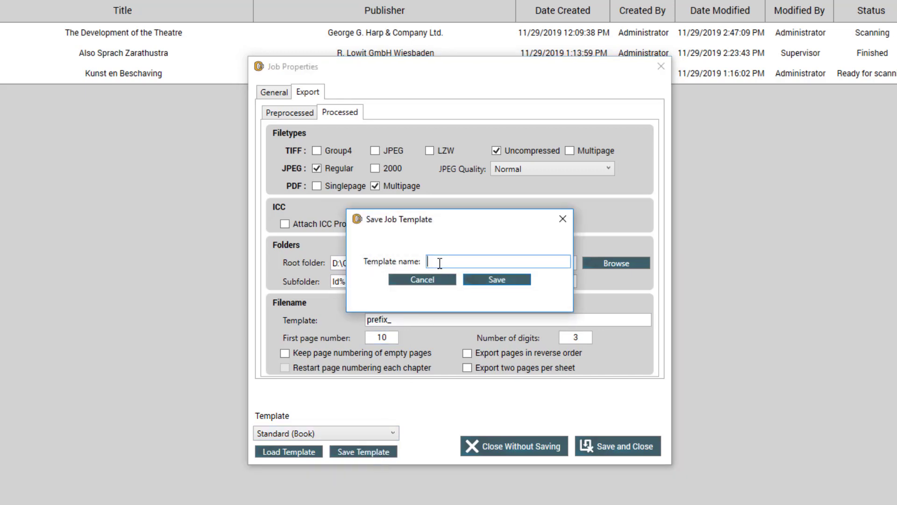
text(My template)
click(514, 280)
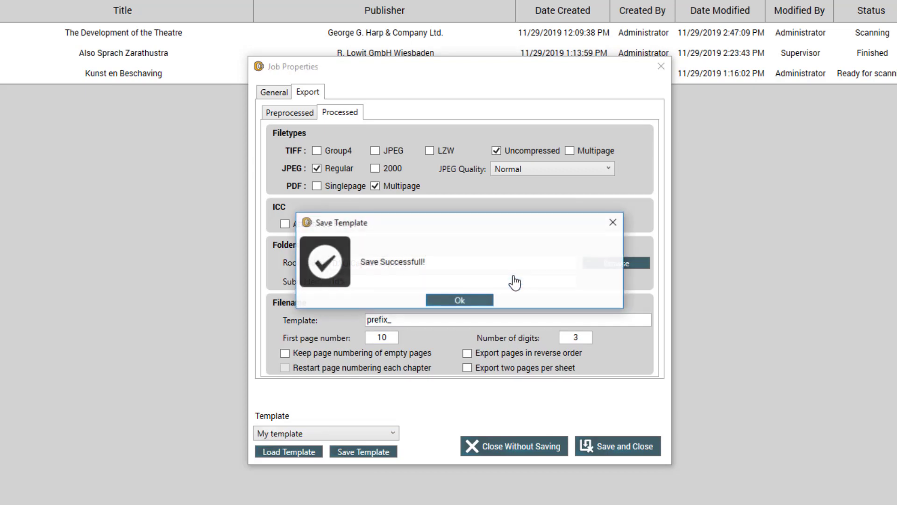
click(470, 301)
Choose My template for the job, then save and close the job settings
click(386, 435)
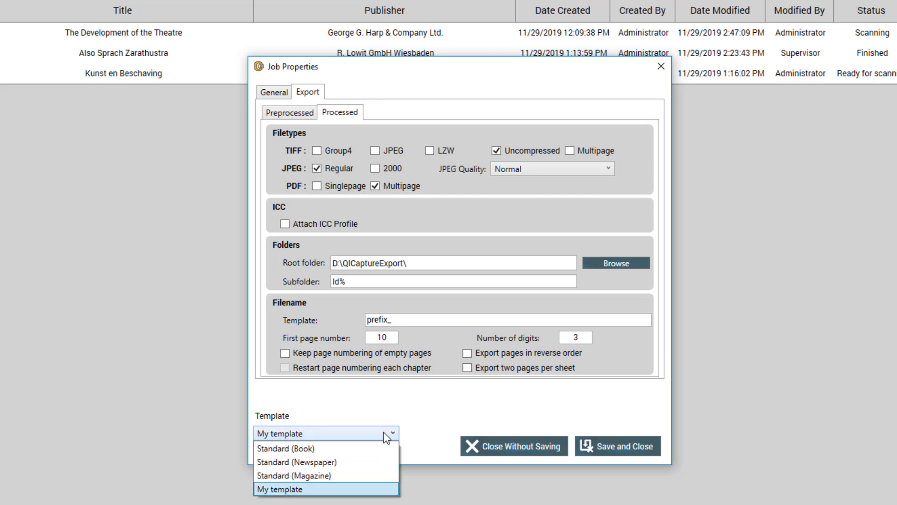
click(439, 415)
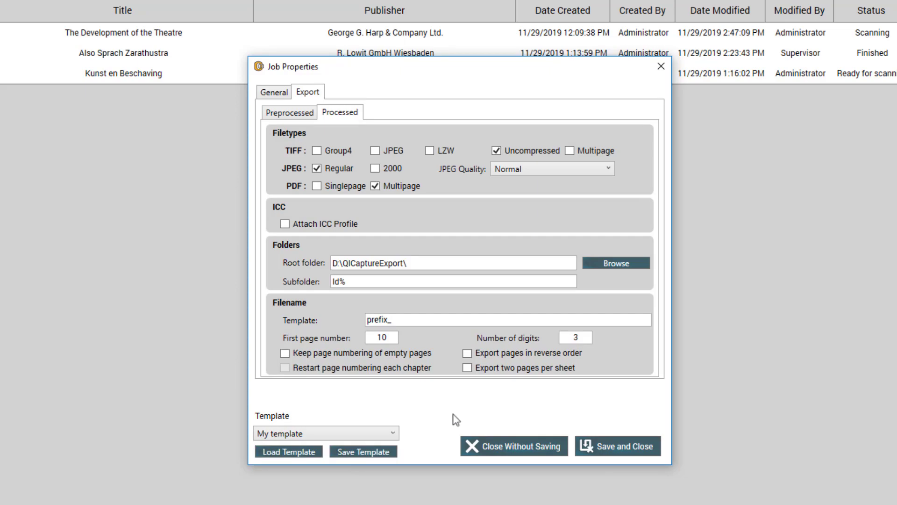
click(603, 453)
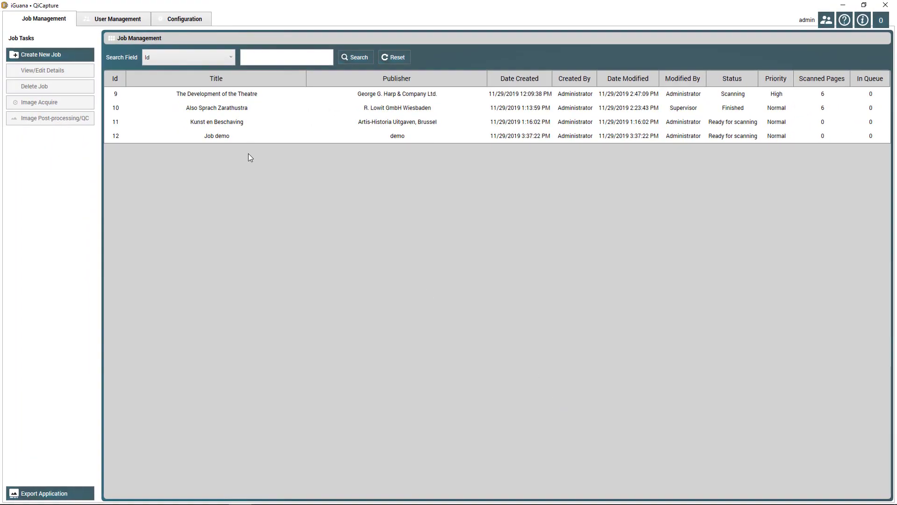
click(211, 136)
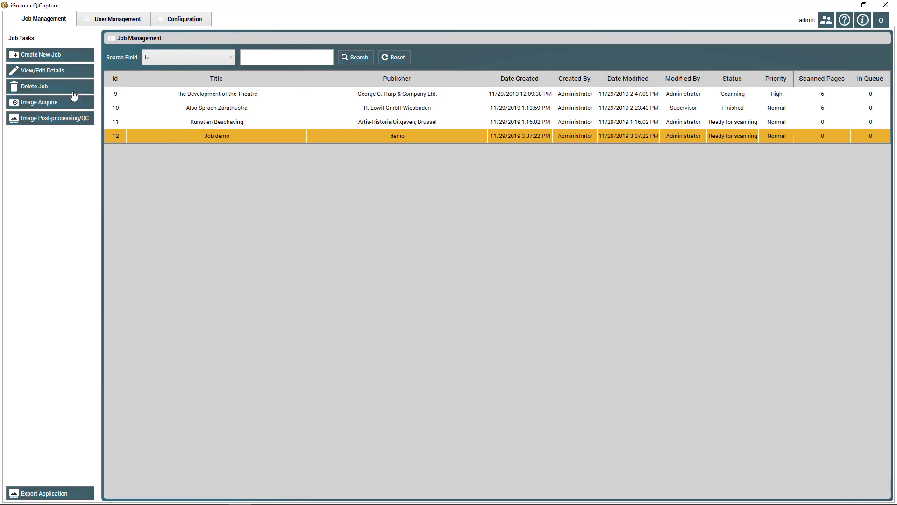
click(61, 71)
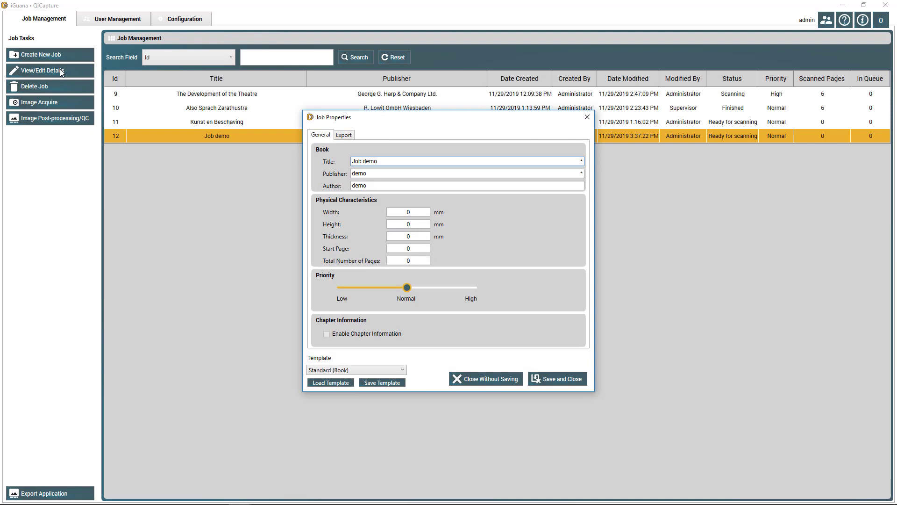
click(497, 379)
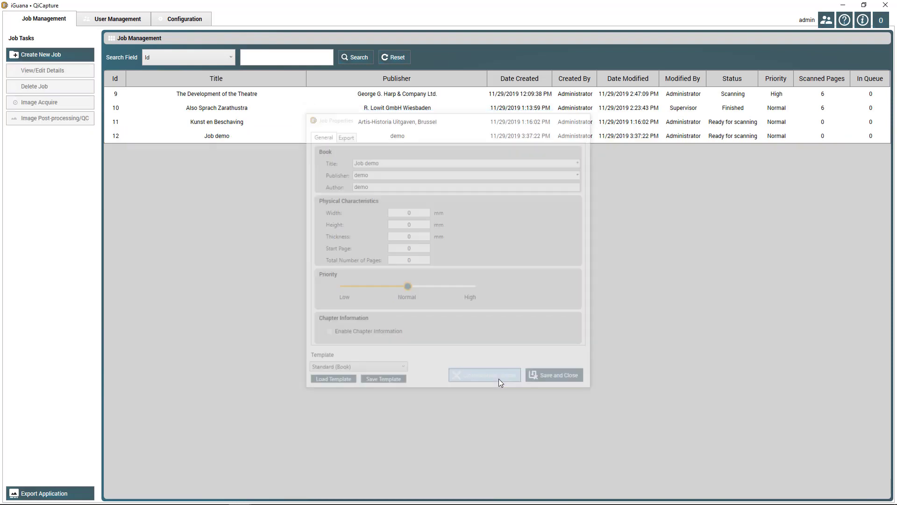
click(191, 94)
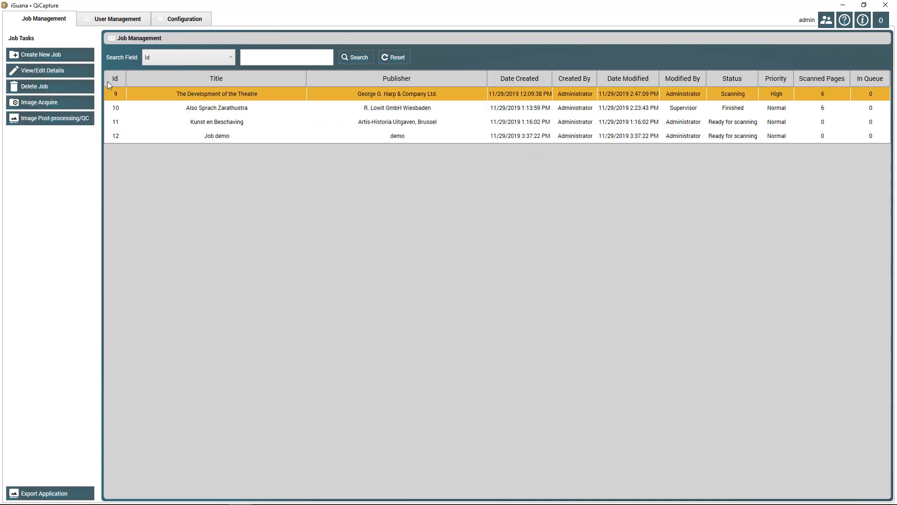
click(48, 72)
click(344, 137)
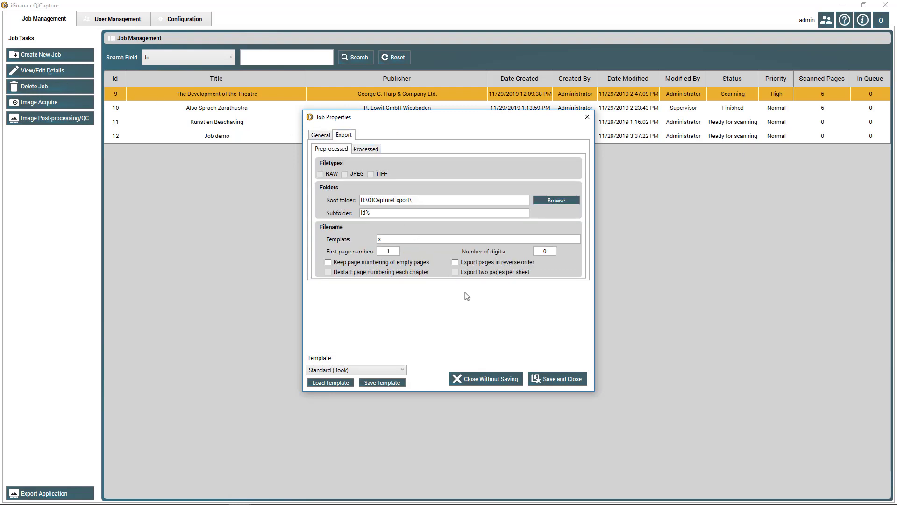
click(499, 384)
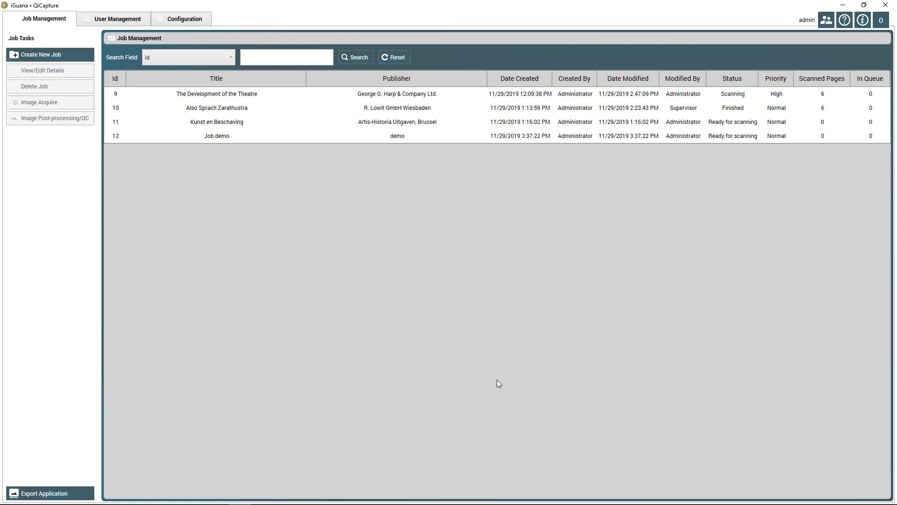
Select Job demo in the job list and start Image Acquire for it
click(123, 136)
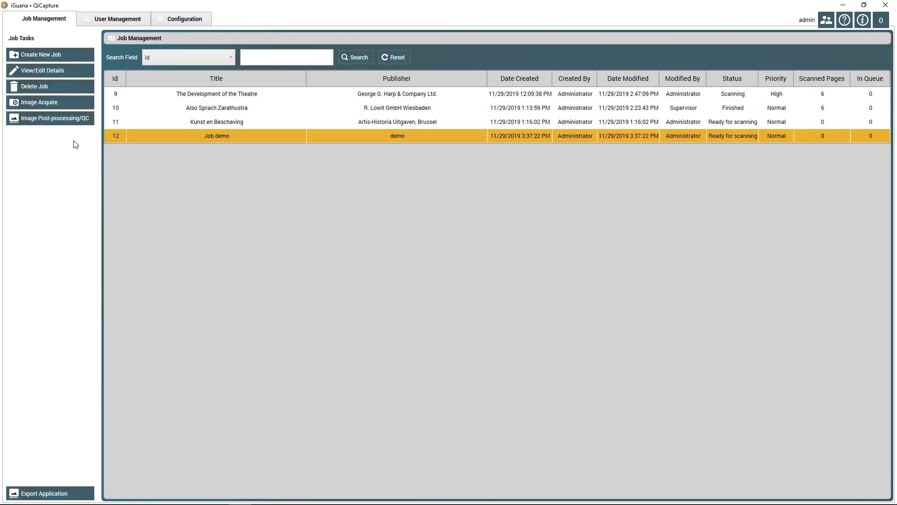
click(38, 108)
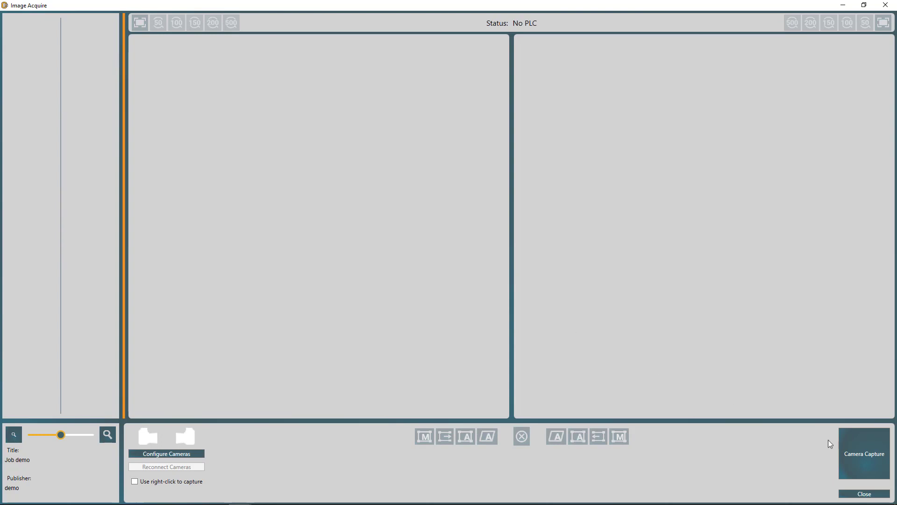
Capture the book pages with the cameras, then show spread 1's left page at 100%
click(874, 463)
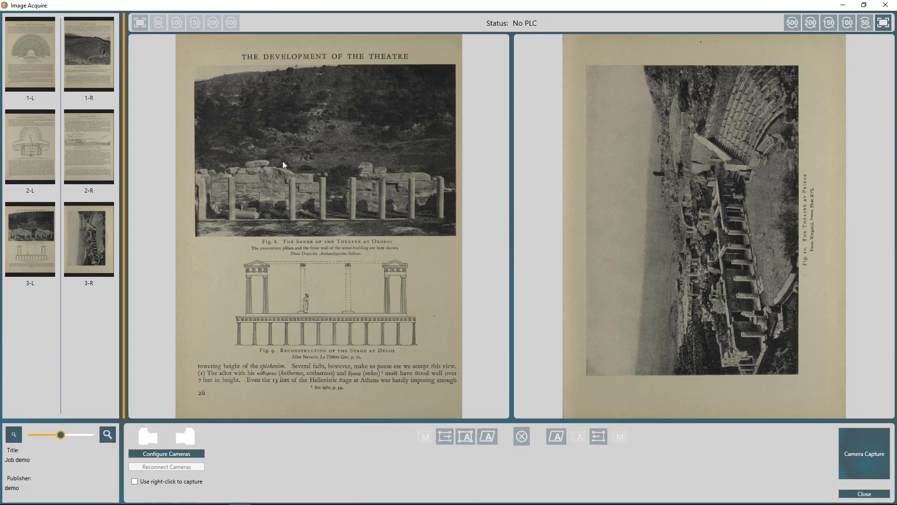
click(98, 57)
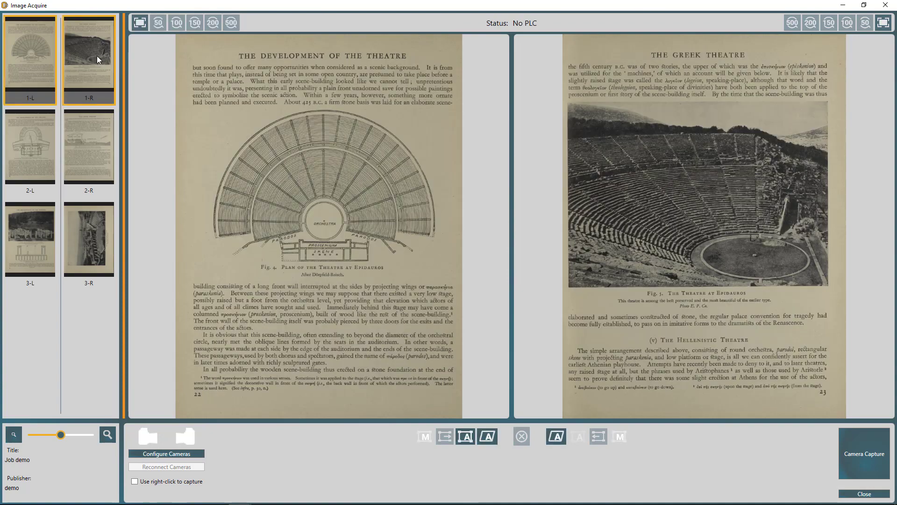
click(176, 23)
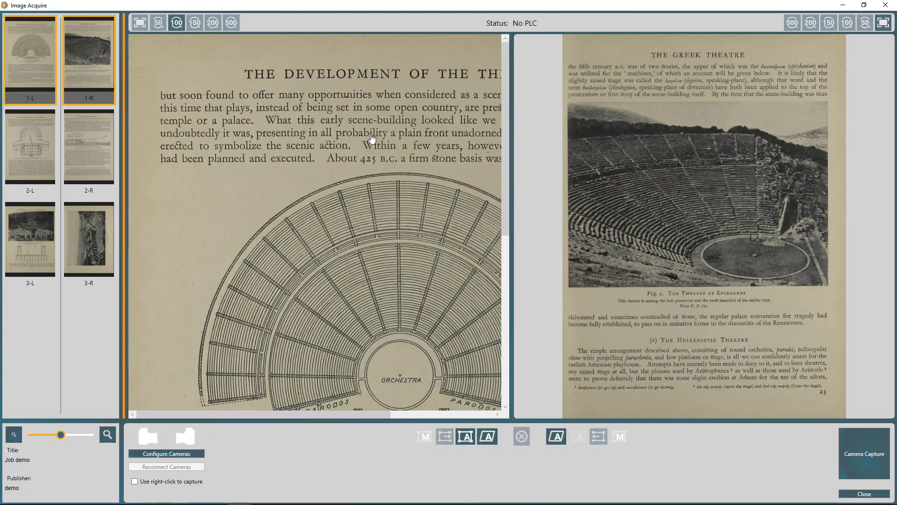
Inspect the theatre photo and Fig. 5 caption at 150%, refit both pages, then show spread 2
drag(370, 176, 240, 161)
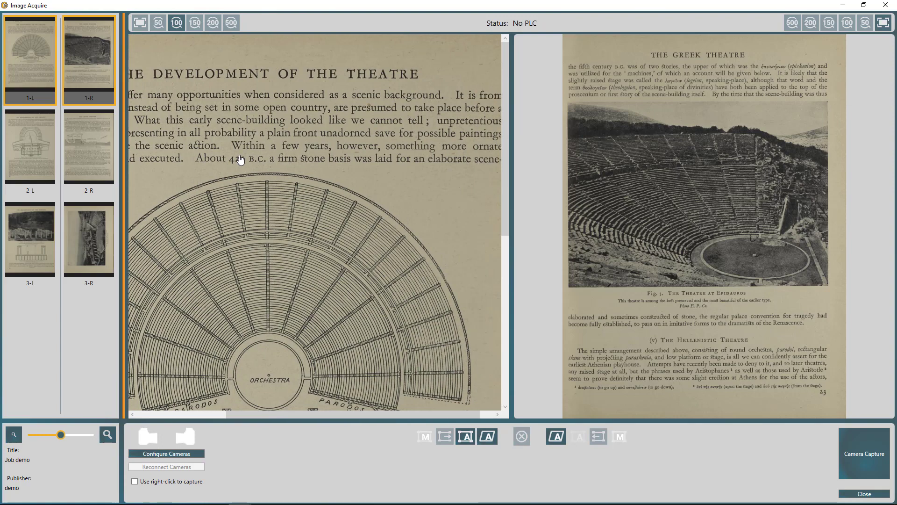
click(829, 23)
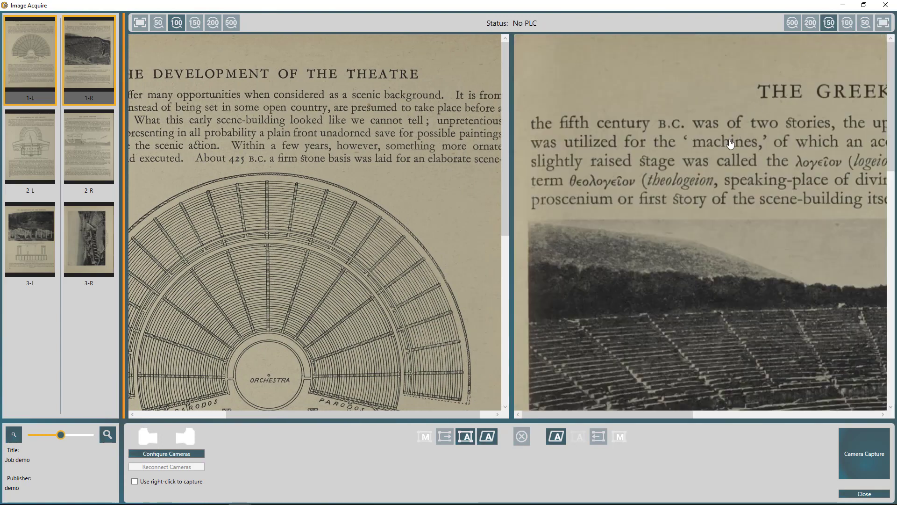
drag(660, 311, 622, 16)
drag(620, 230, 613, 4)
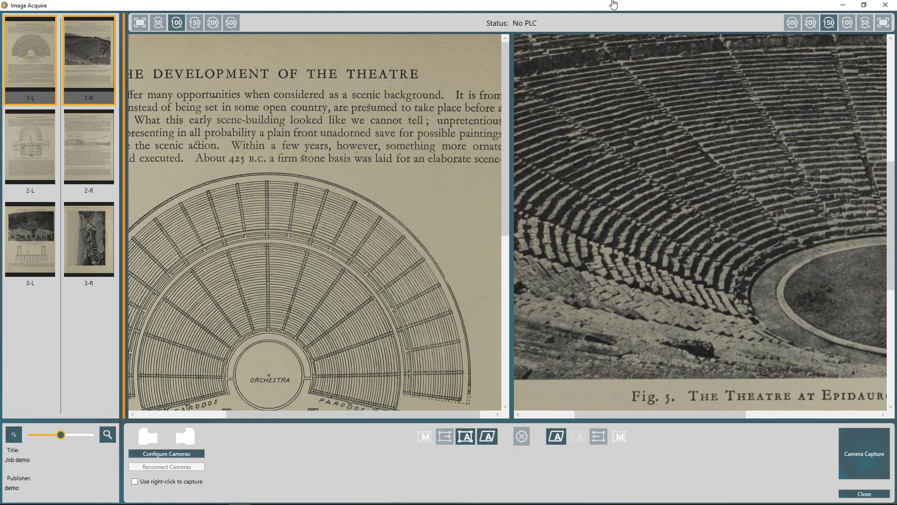
click(884, 22)
click(139, 22)
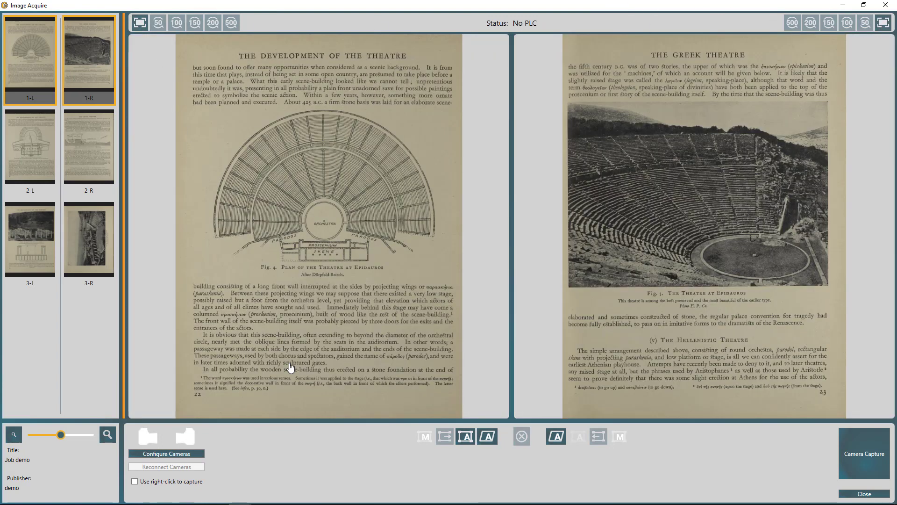
click(20, 161)
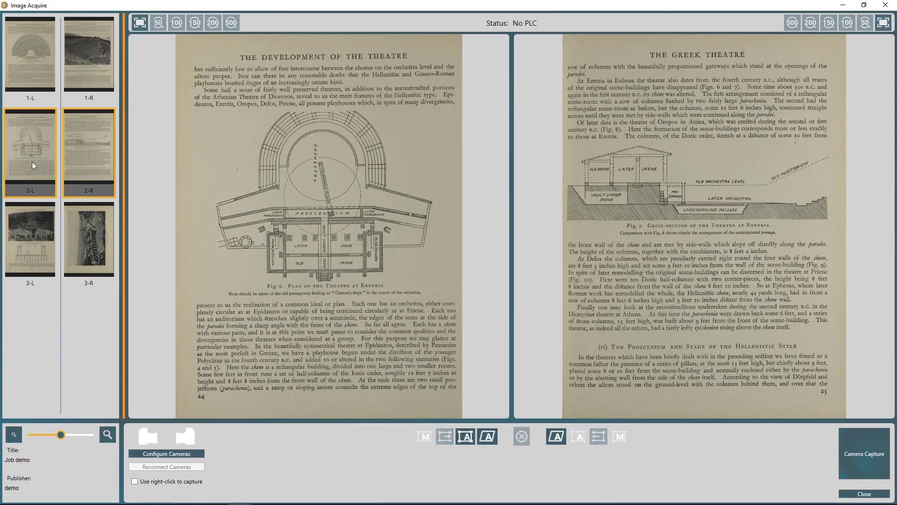
Delete pages 2-L and 2-R, then widen the thumbnail panel and enlarge the thumbnails
right_click(32, 161)
click(84, 178)
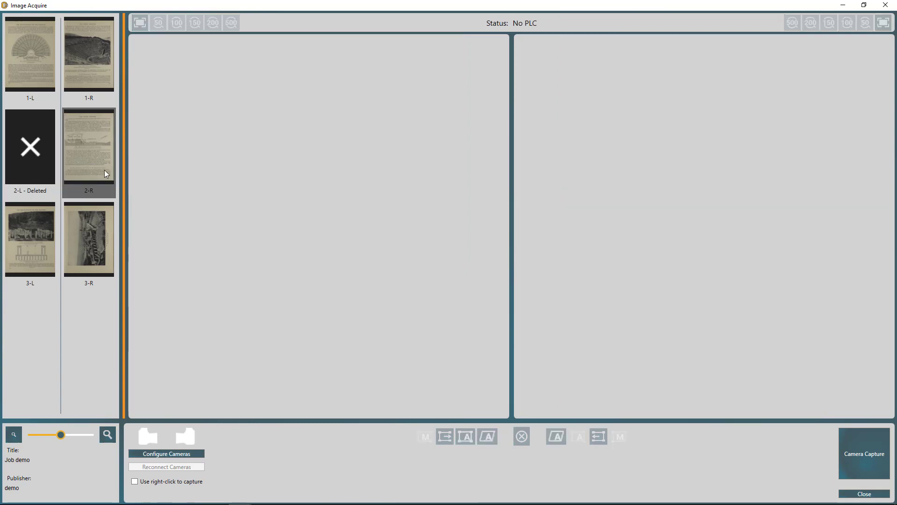
right_click(105, 171)
click(124, 182)
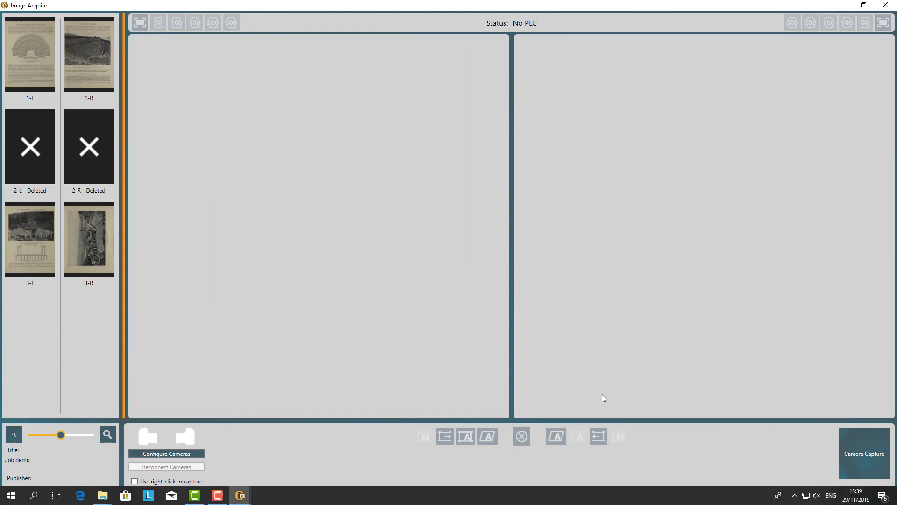
drag(125, 255, 241, 260)
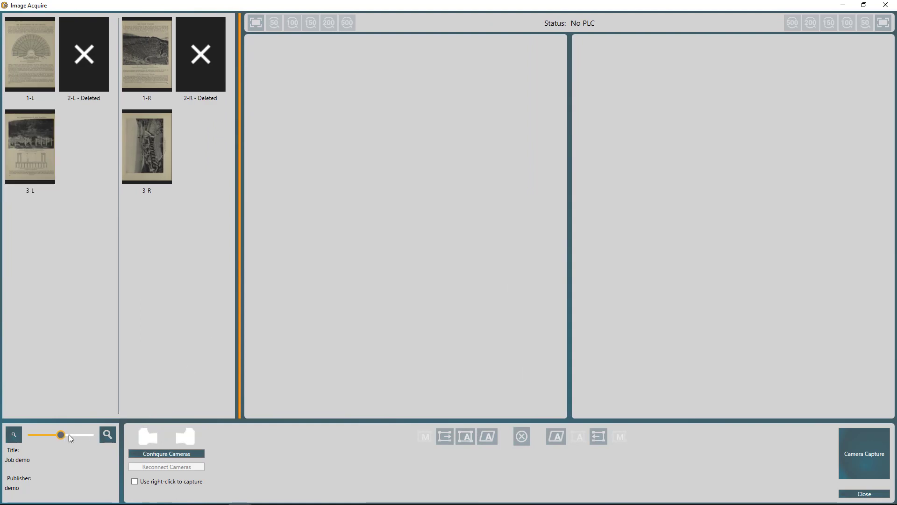
mouse_move(61, 434)
mouse_down()
mouse_move(85, 436)
mouse_move(74, 439)
mouse_up()
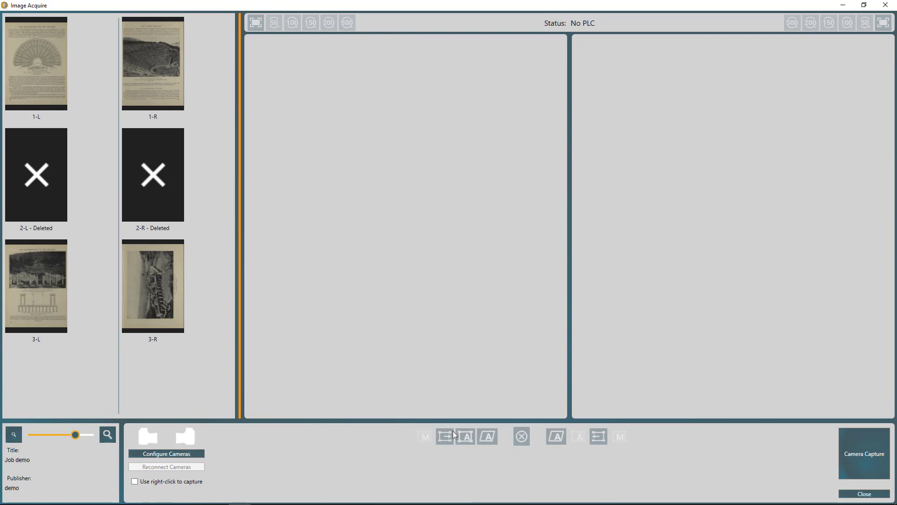
Return to the job list and open Image Post-processing for Job demo
click(860, 494)
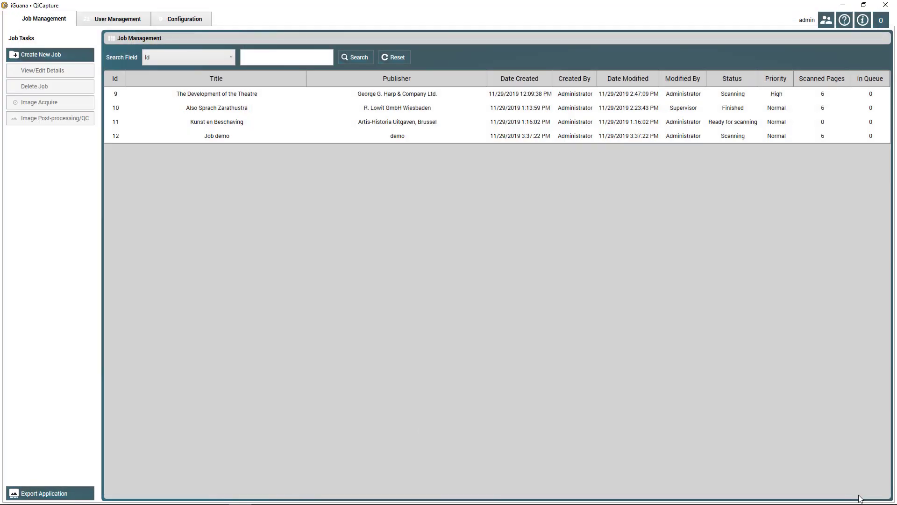
click(205, 136)
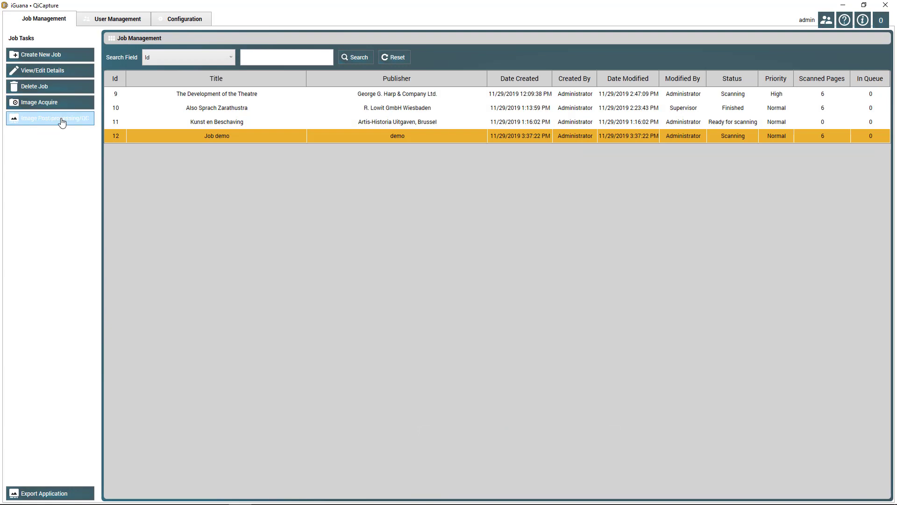
click(62, 120)
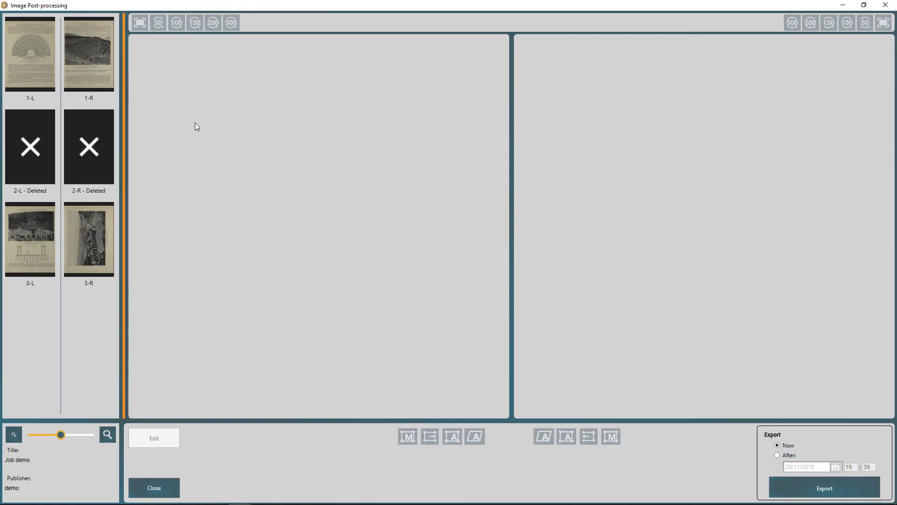
Load page 1-R at 100% zoom and page 1-L beside it
click(72, 48)
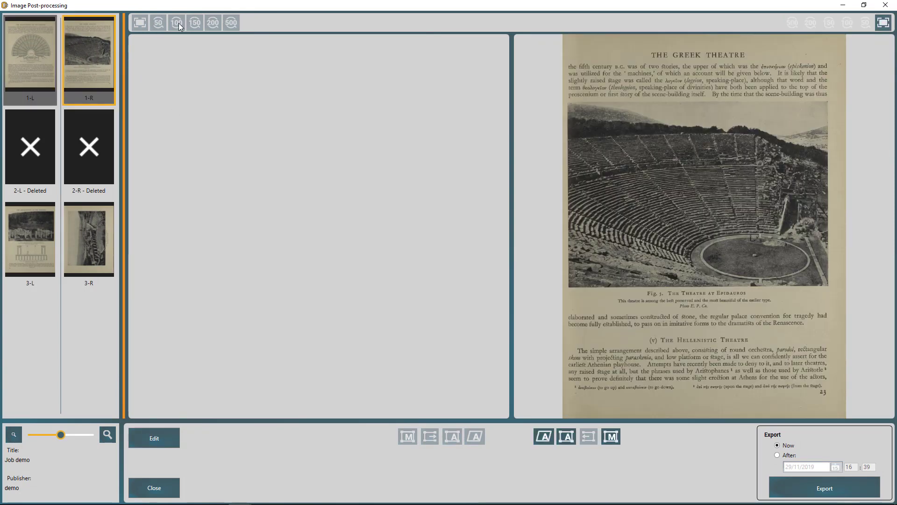
click(848, 24)
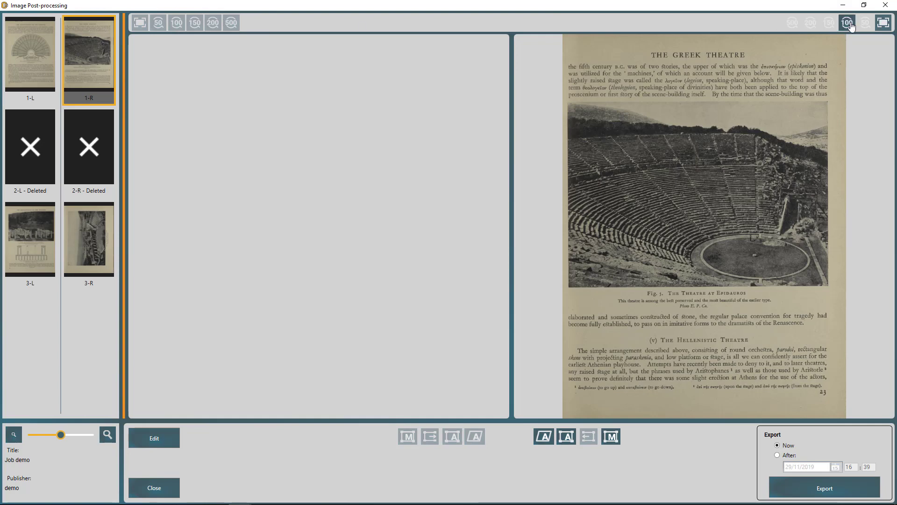
click(19, 43)
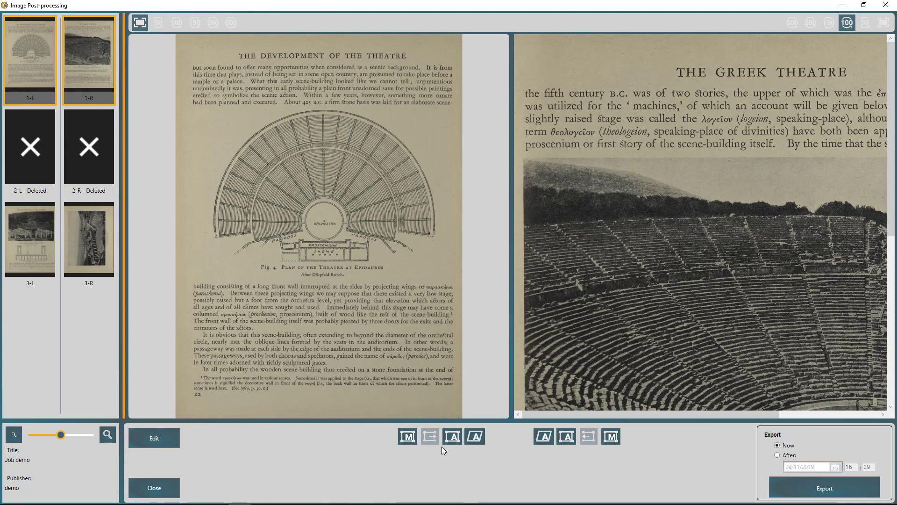
Frame crops around the theatre plan on page 1-L and the theatre photo on page 1-R
click(408, 437)
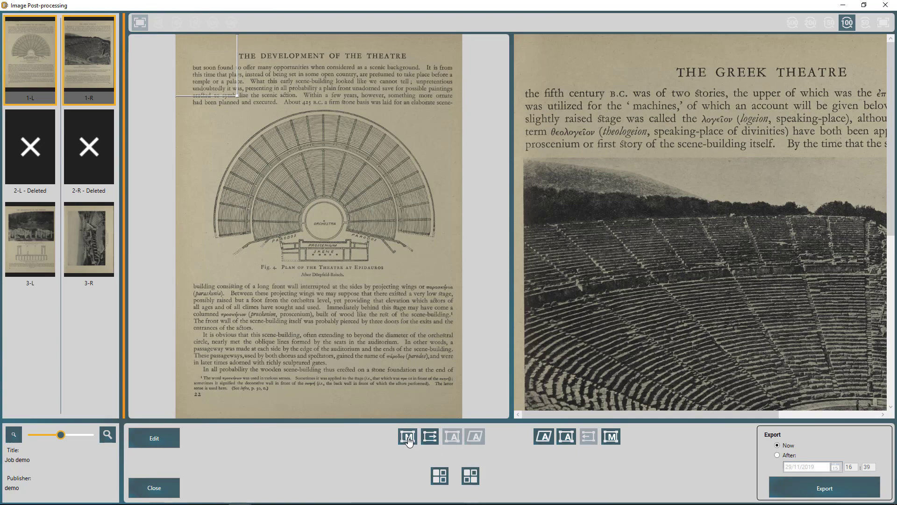
drag(225, 89, 446, 284)
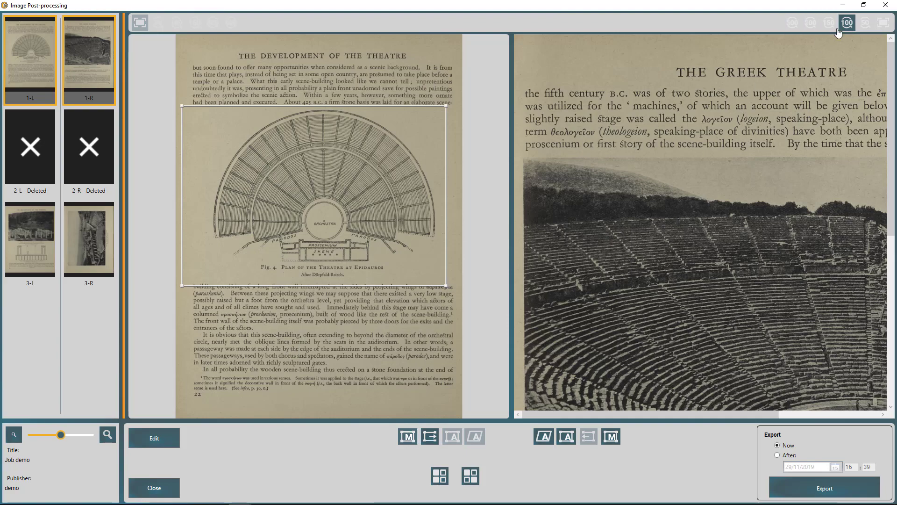
click(883, 23)
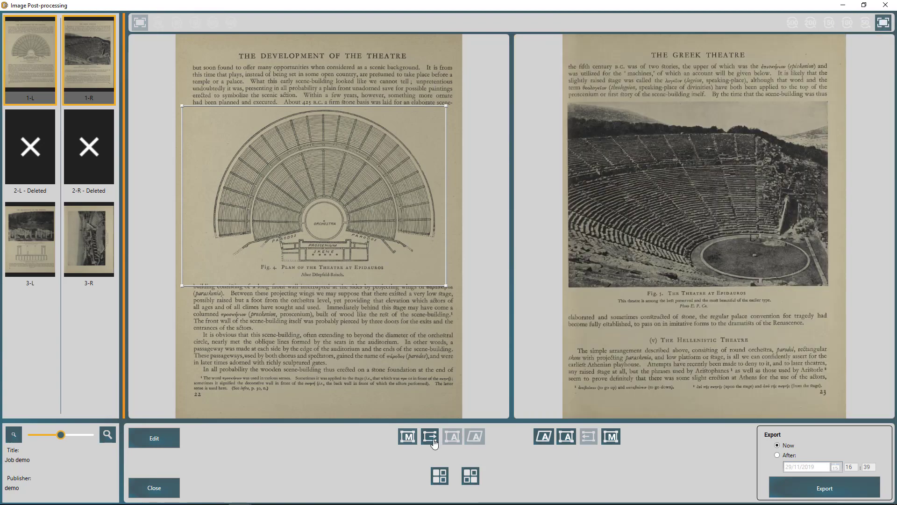
click(434, 443)
drag(655, 222, 654, 221)
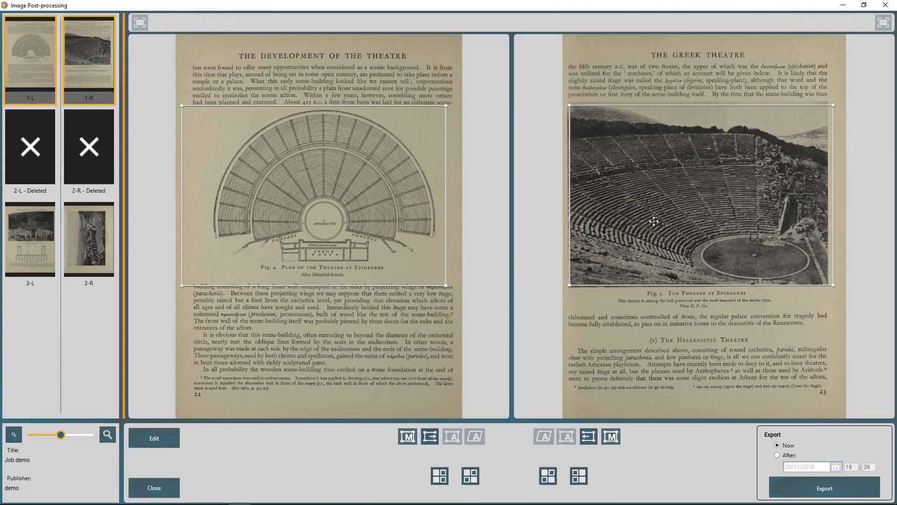
click(654, 221)
Apply both crops, check page 1-R, then open Edit Image for page 3-R
click(440, 476)
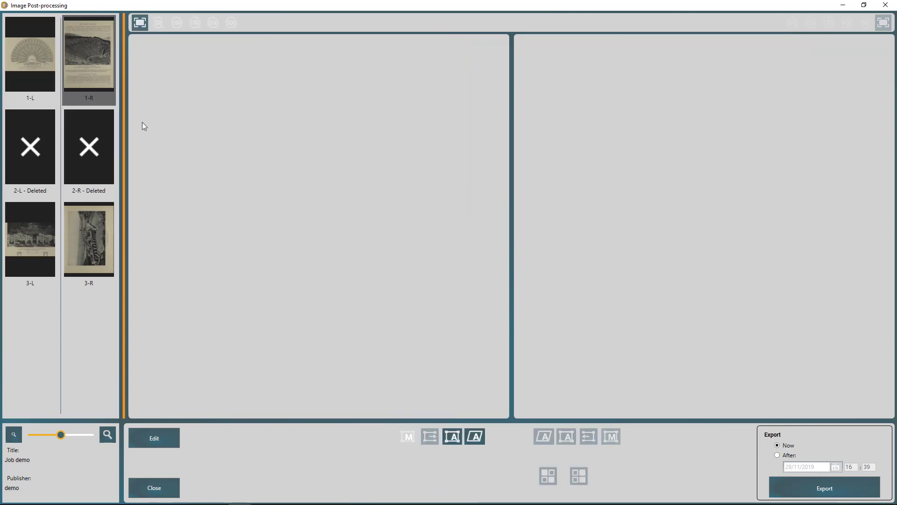
click(93, 64)
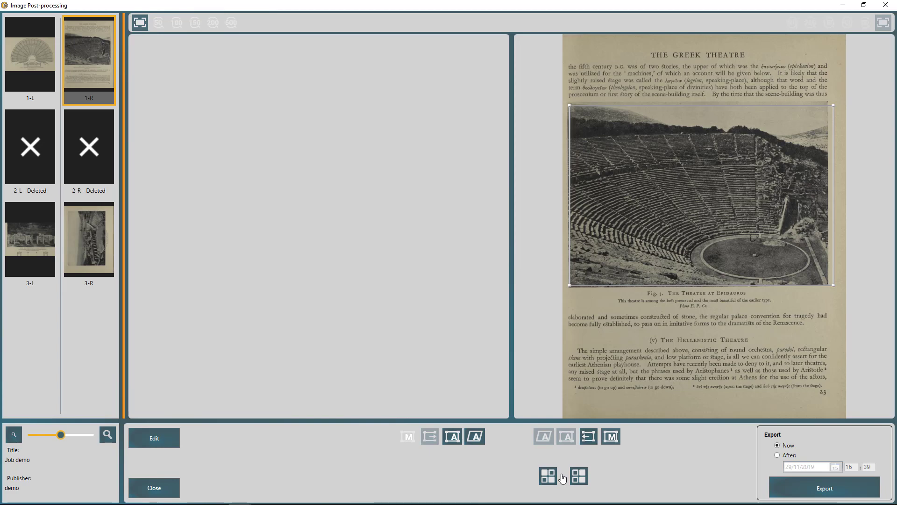
click(548, 482)
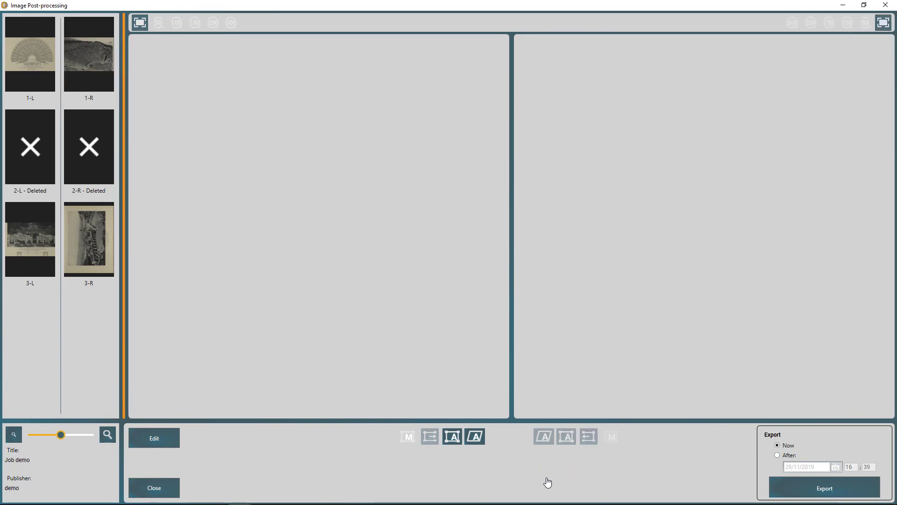
click(82, 54)
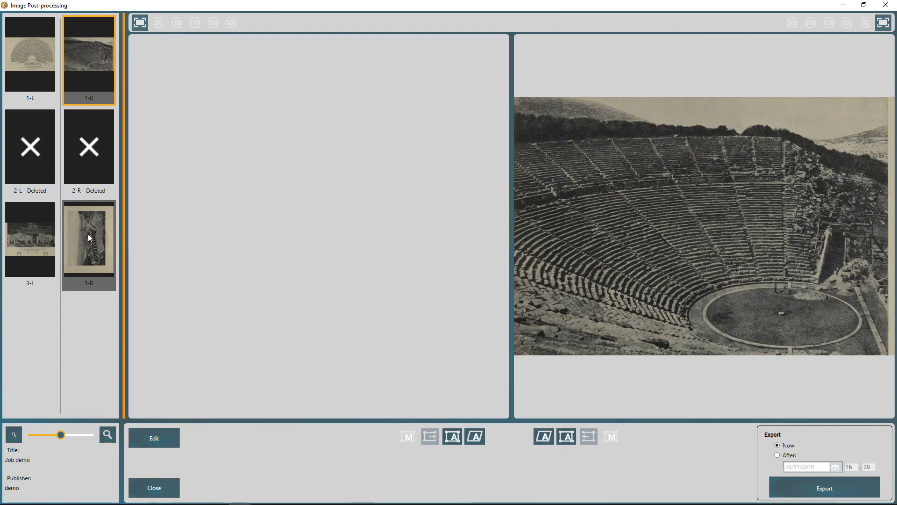
click(83, 248)
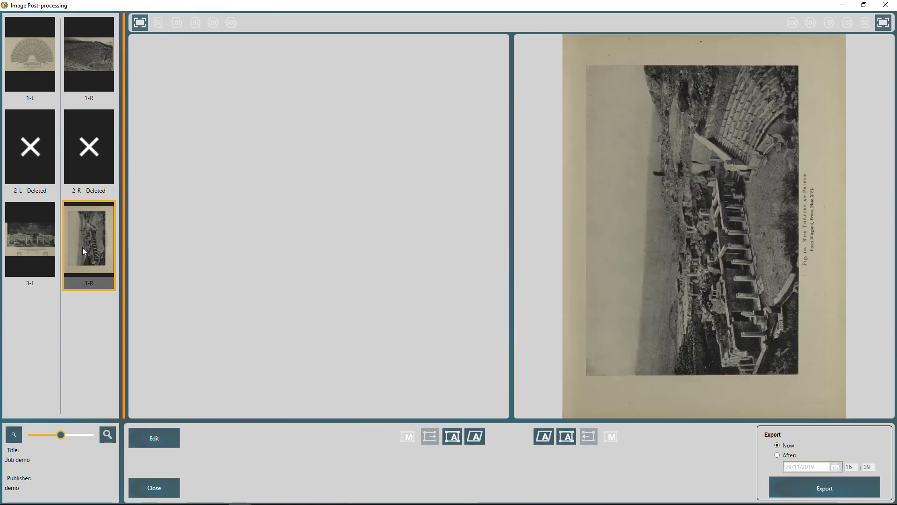
click(157, 442)
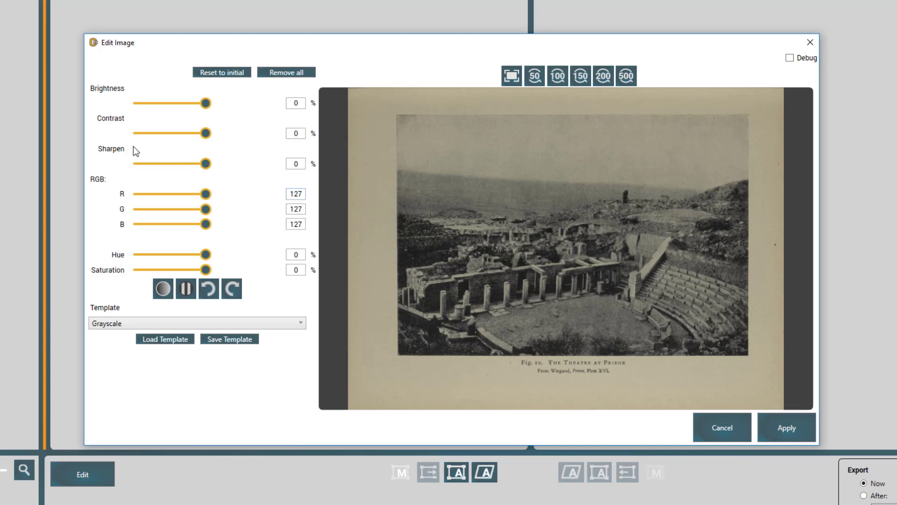
Make page 3-R a threshold black-and-white image at 32% brightness with the Grayscale template, and confirm applying it
click(186, 289)
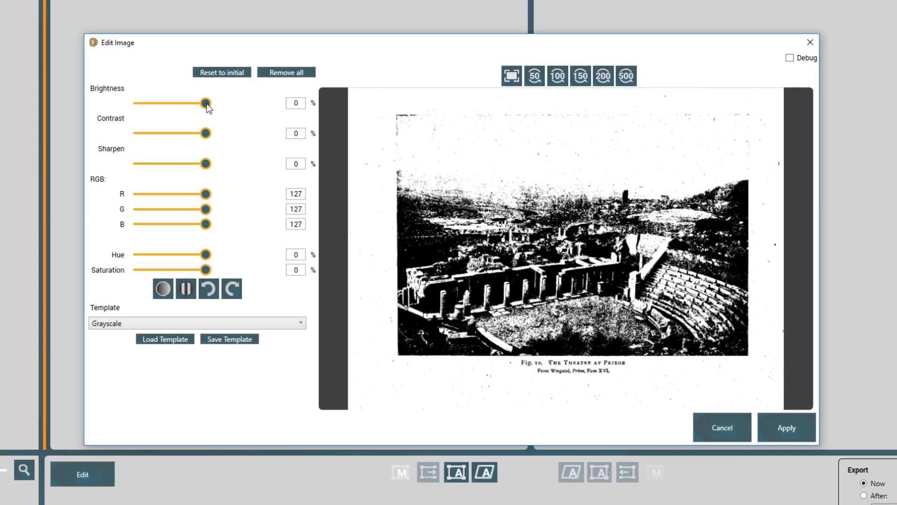
drag(207, 102, 227, 103)
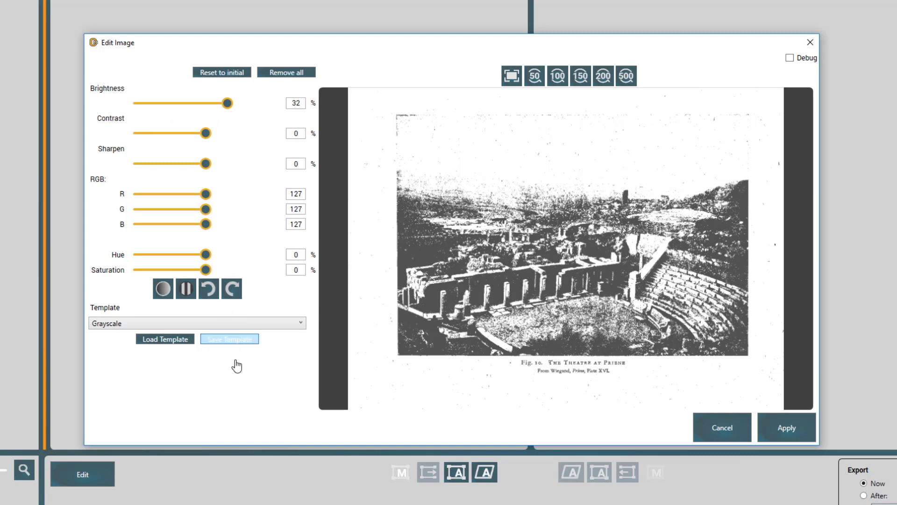
click(300, 323)
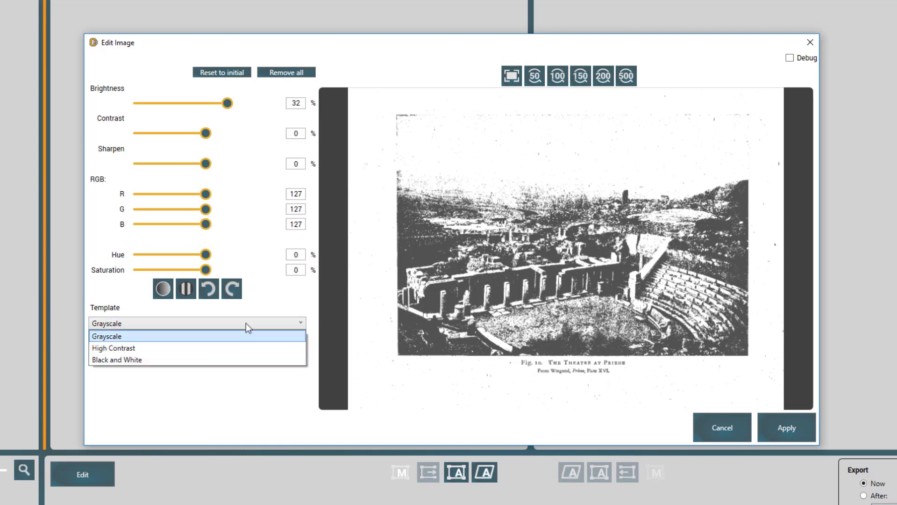
click(290, 299)
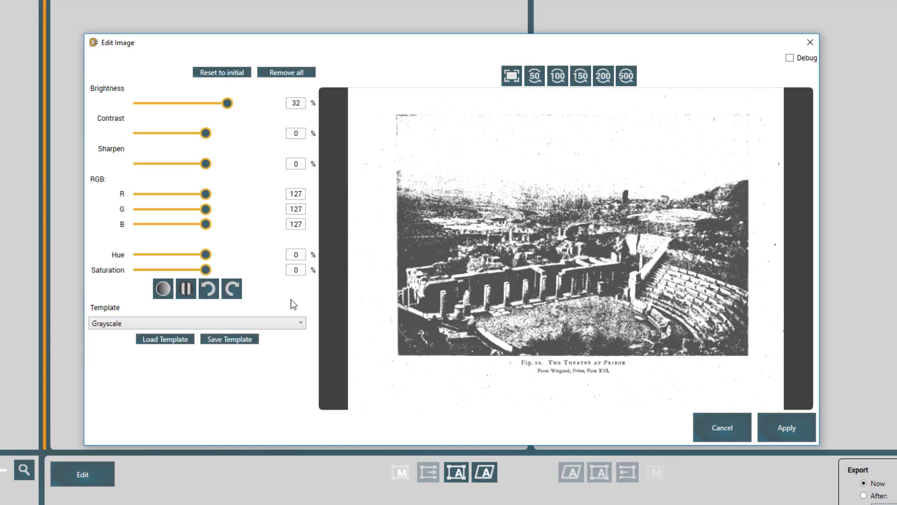
click(797, 439)
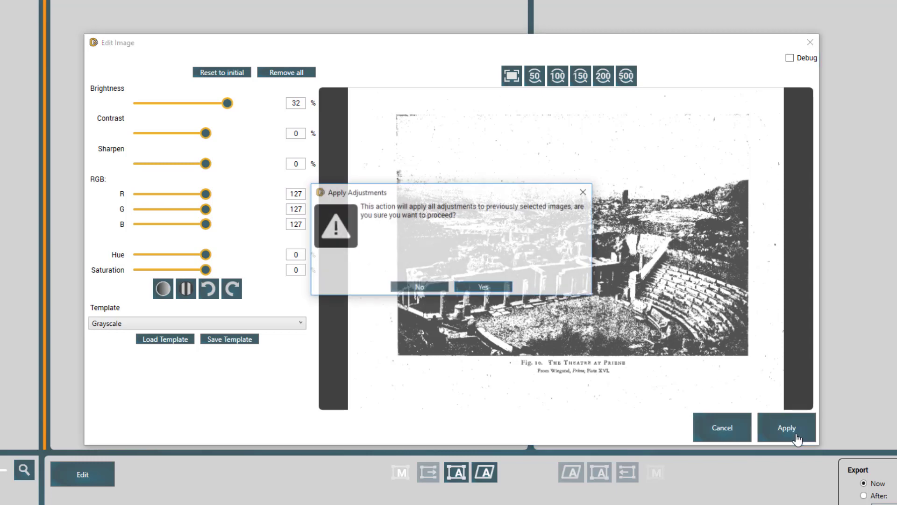
click(484, 291)
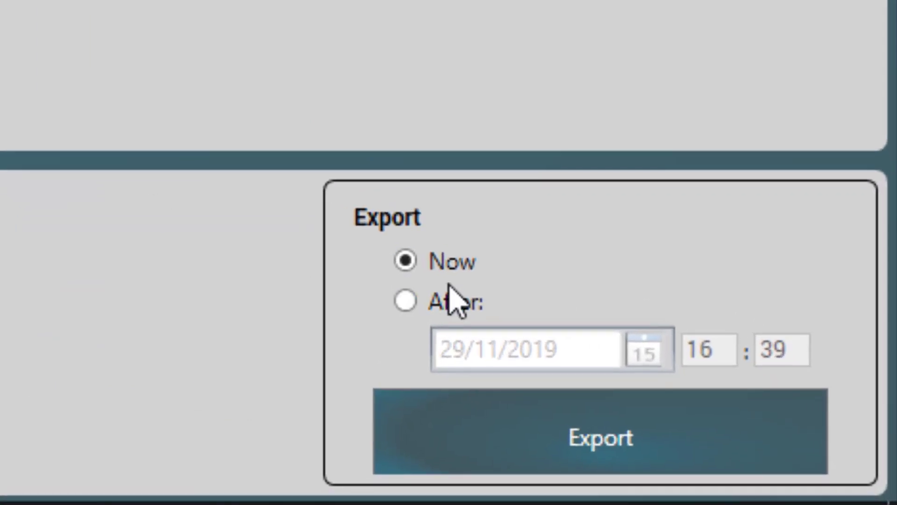
Send Job demo's pages to the export queue immediately, keeping the timing at Now instead of a scheduled date
click(411, 304)
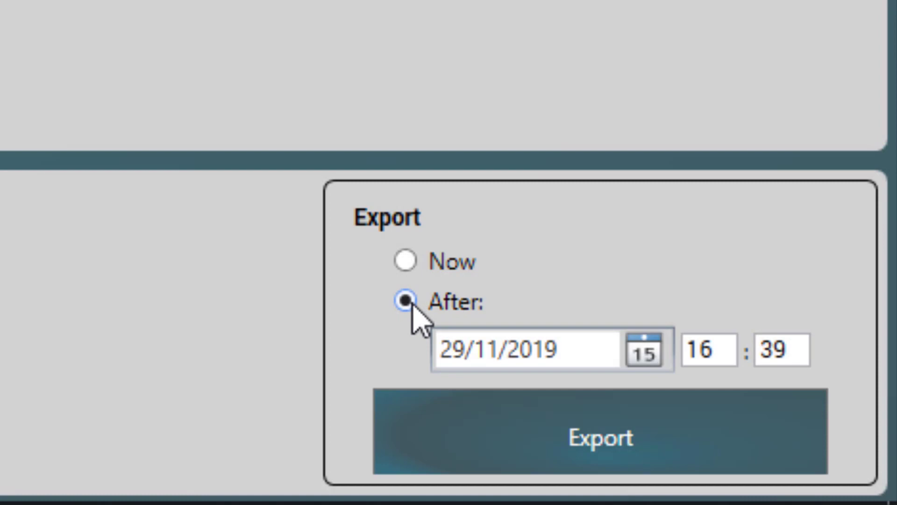
click(643, 353)
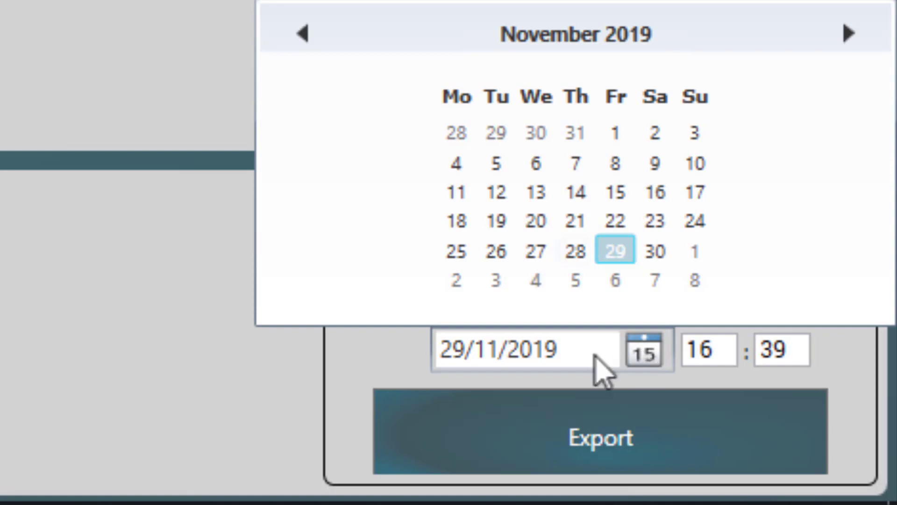
click(228, 389)
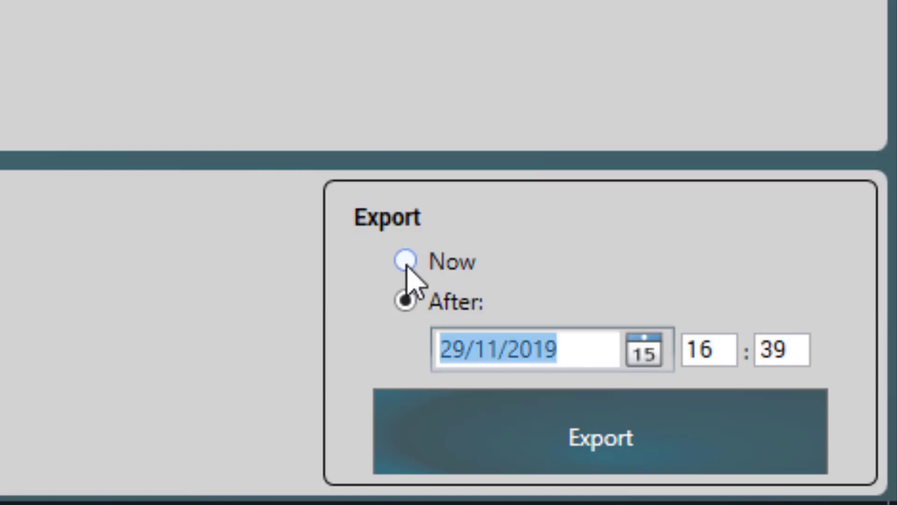
click(406, 262)
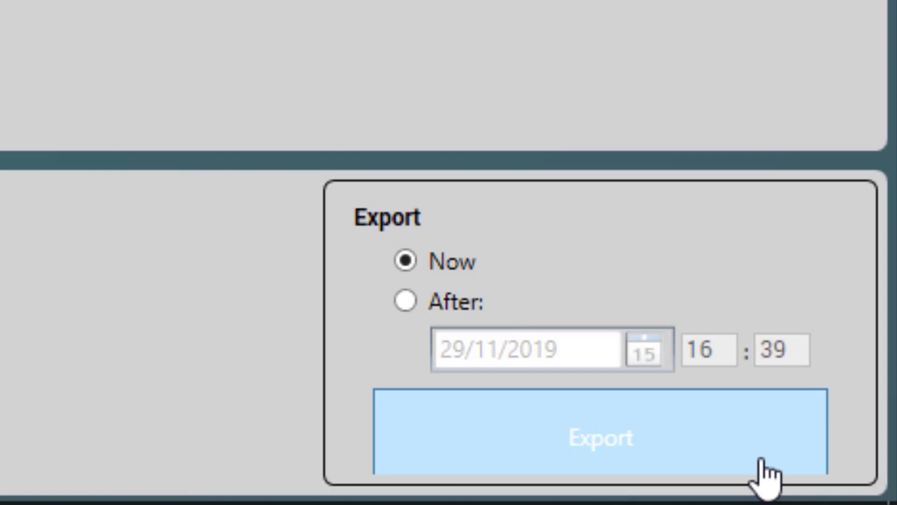
click(645, 465)
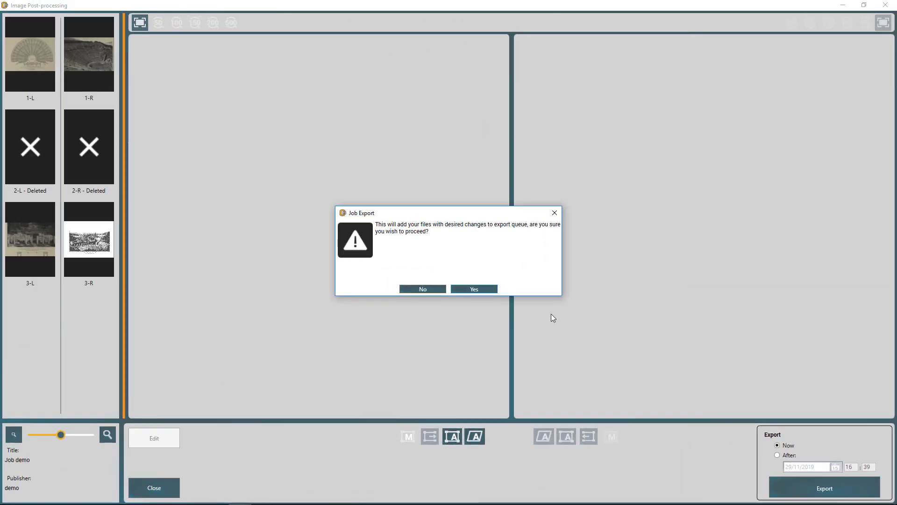
click(486, 290)
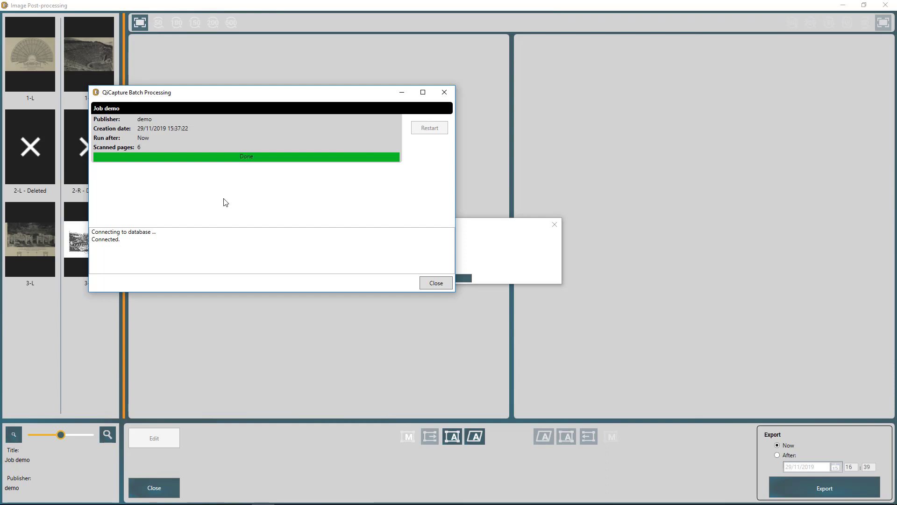
Close the finished batch processing window and return to Job Management with the job Finished
click(437, 282)
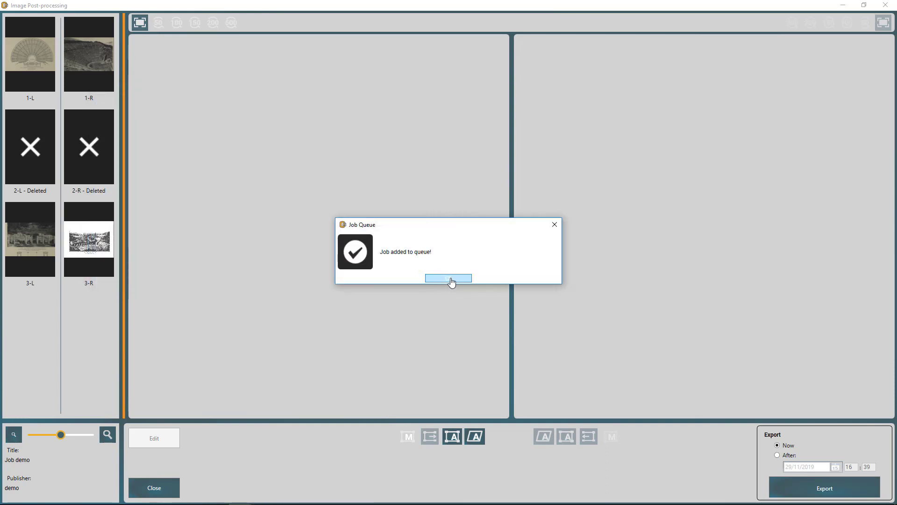
click(452, 280)
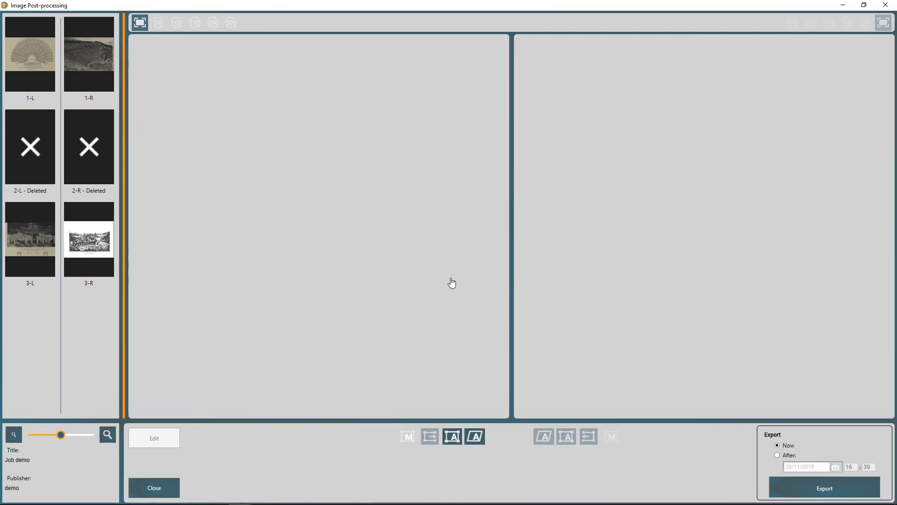
click(154, 487)
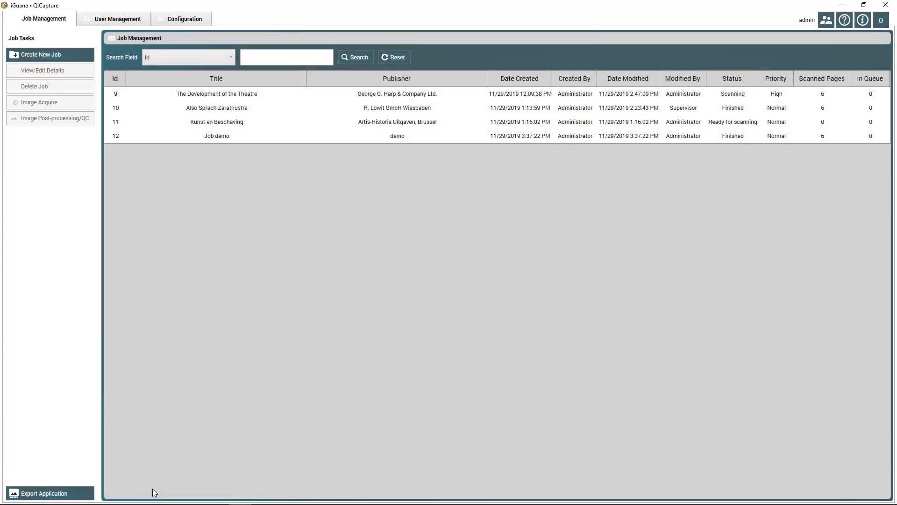